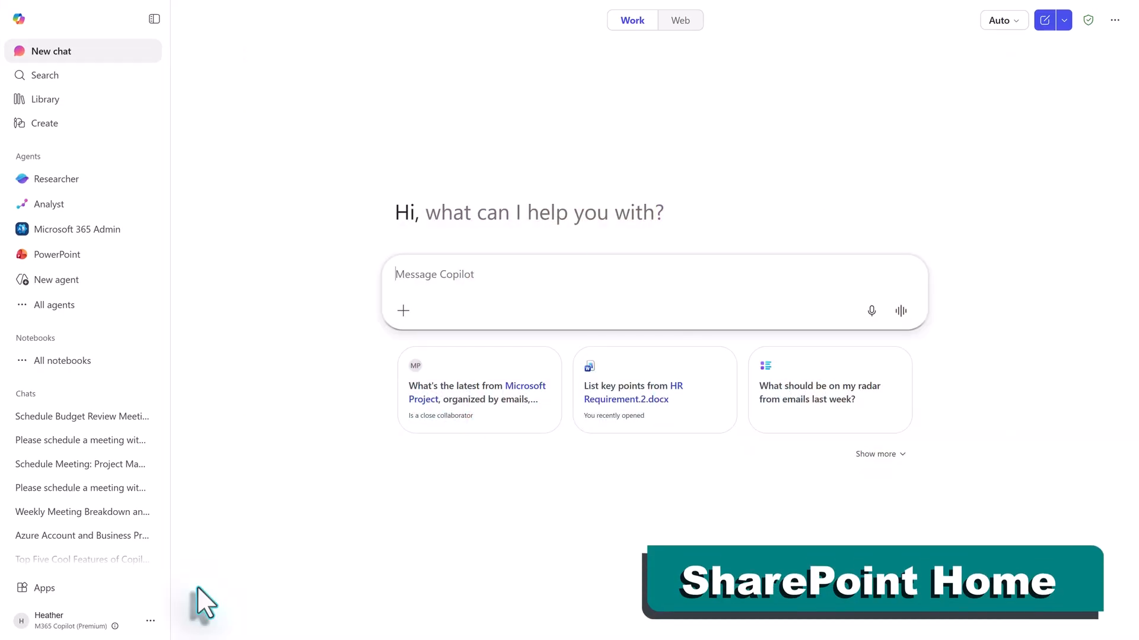
Step: Switch to SharePoint from the full Microsoft 365 apps page
click(113, 570)
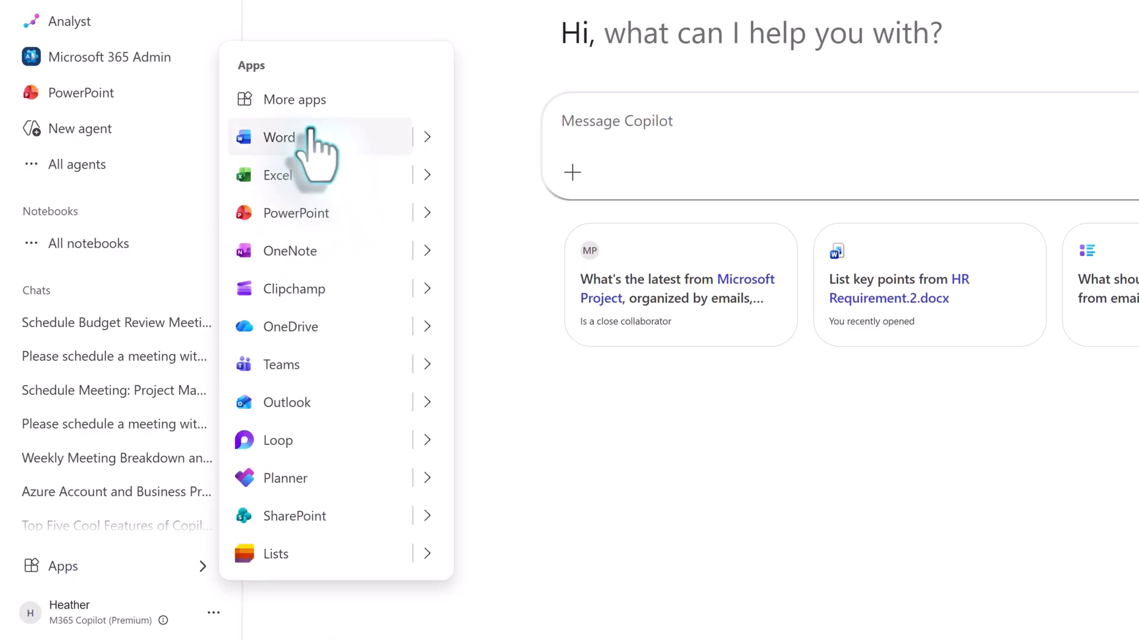
click(313, 101)
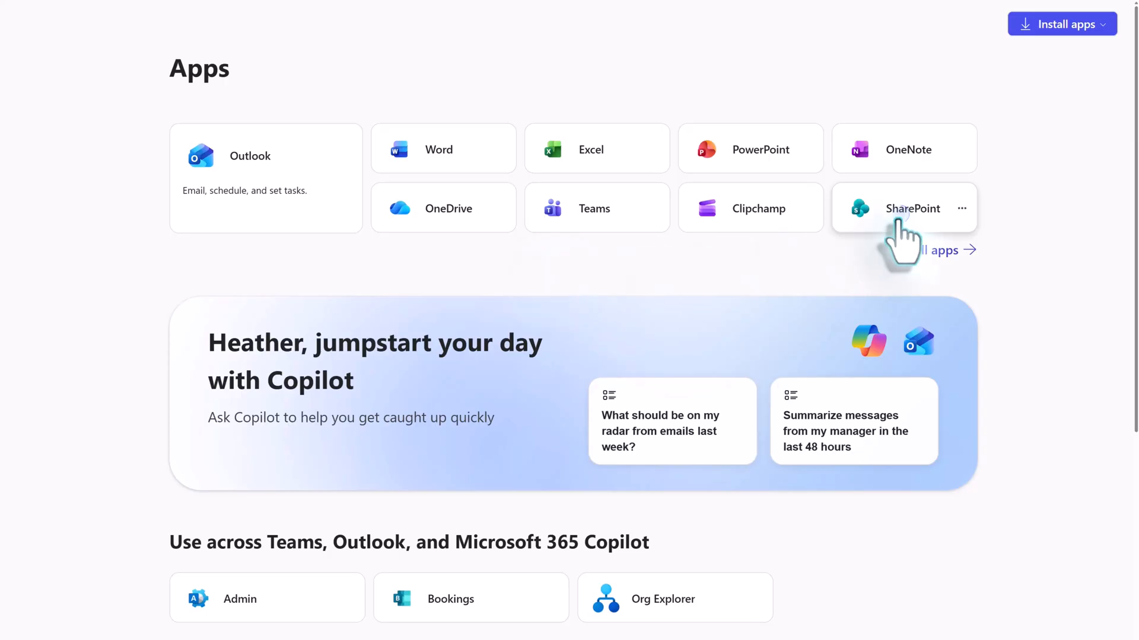
click(898, 212)
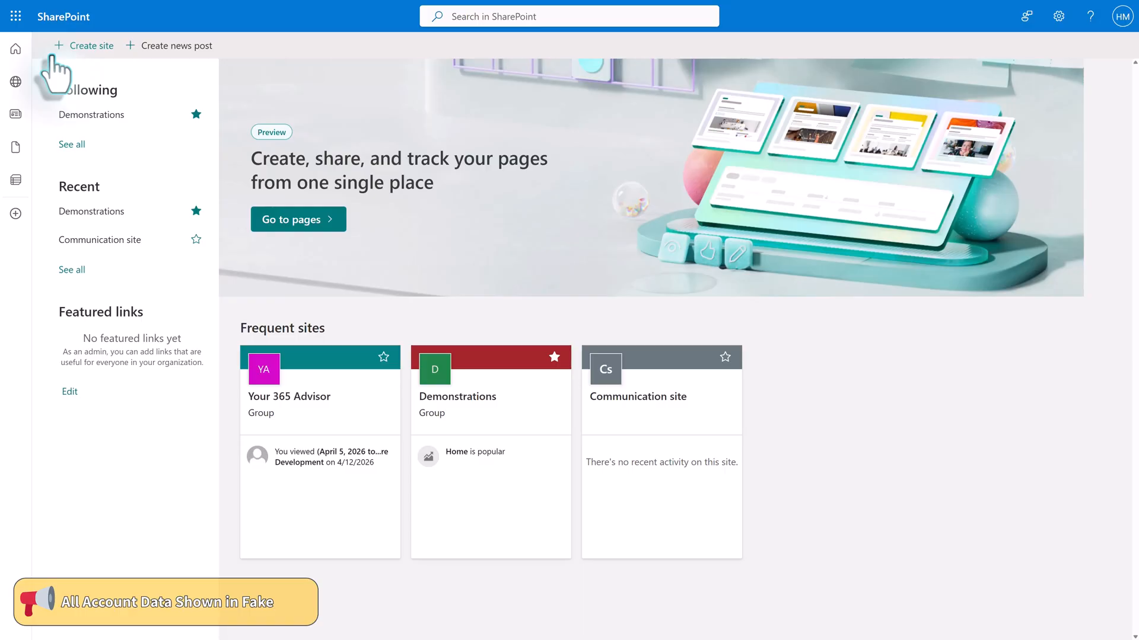
Step: Start creating a communication site and browse the templates offered by Microsoft
click(81, 47)
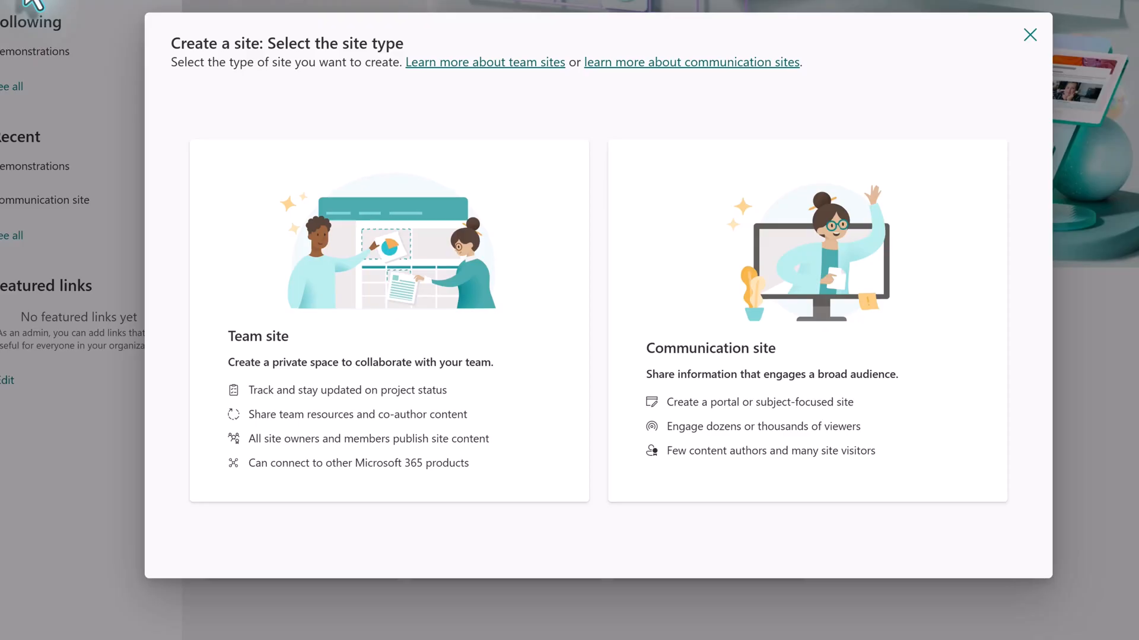
click(717, 317)
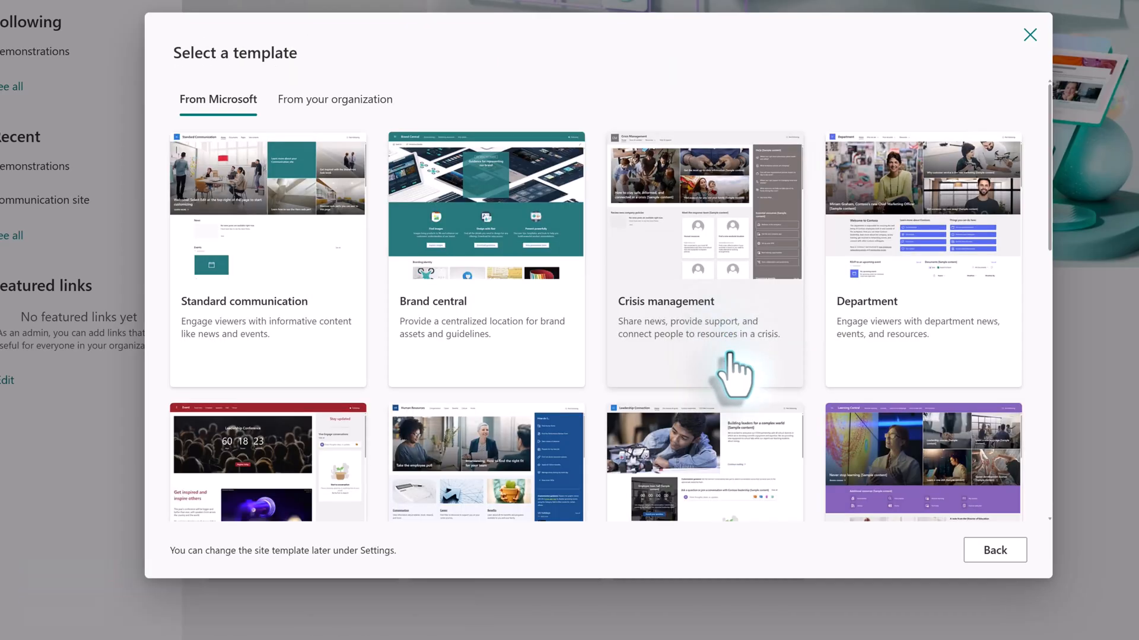
scroll(729, 391, down, 1)
scroll(732, 409, down, 10)
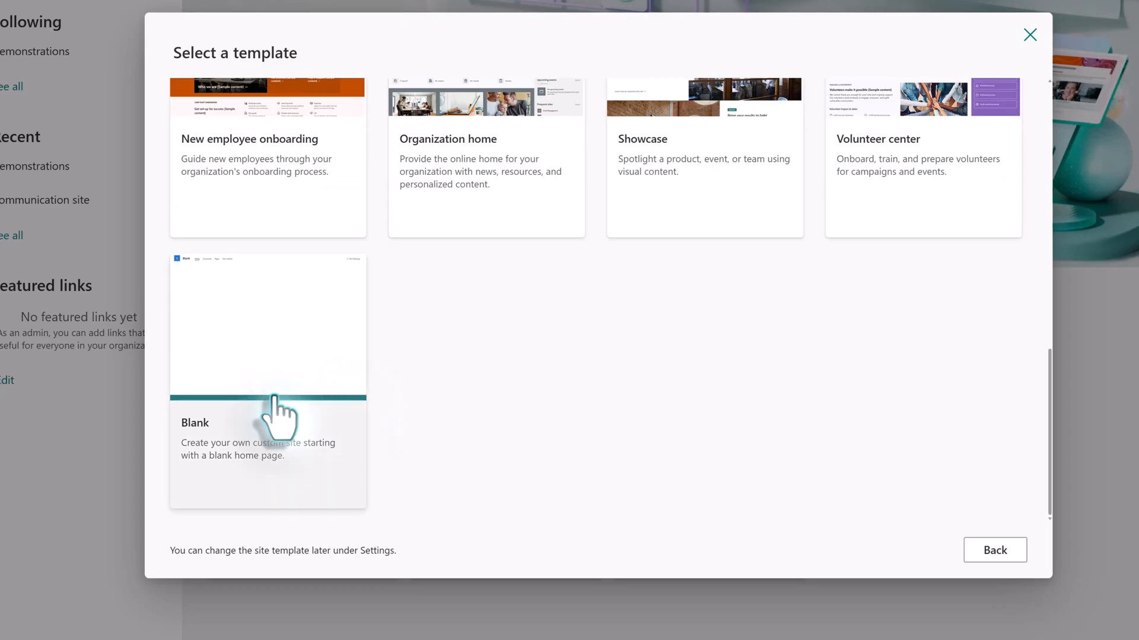
scroll(320, 380, up, 10)
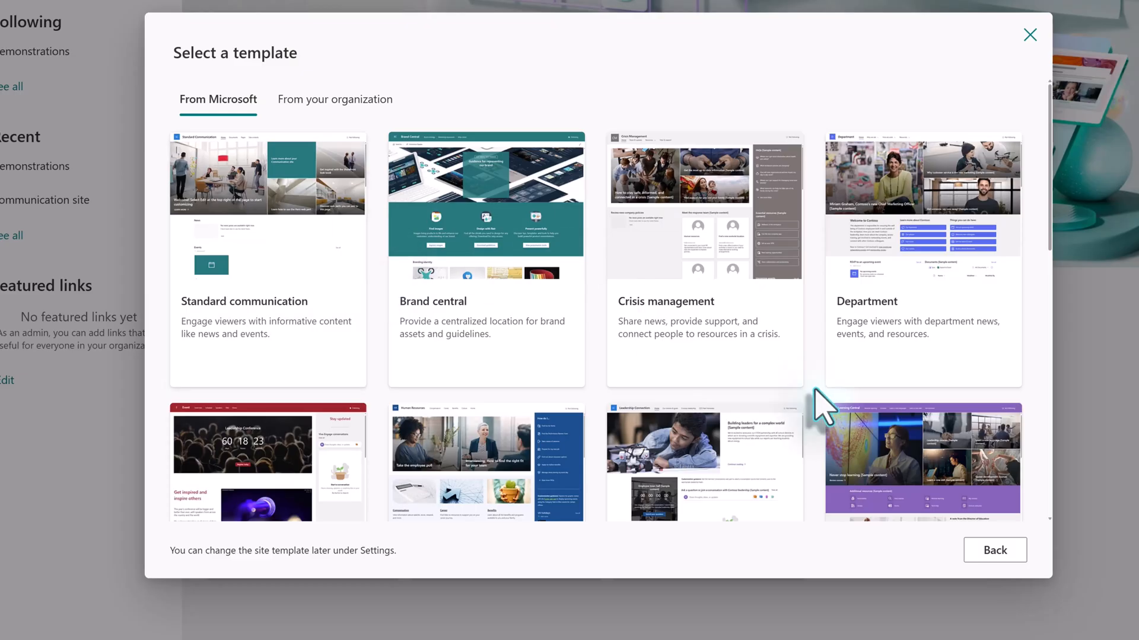
Step: Preview the Department template, examine its Our leadership page, and return to the template selection
click(879, 367)
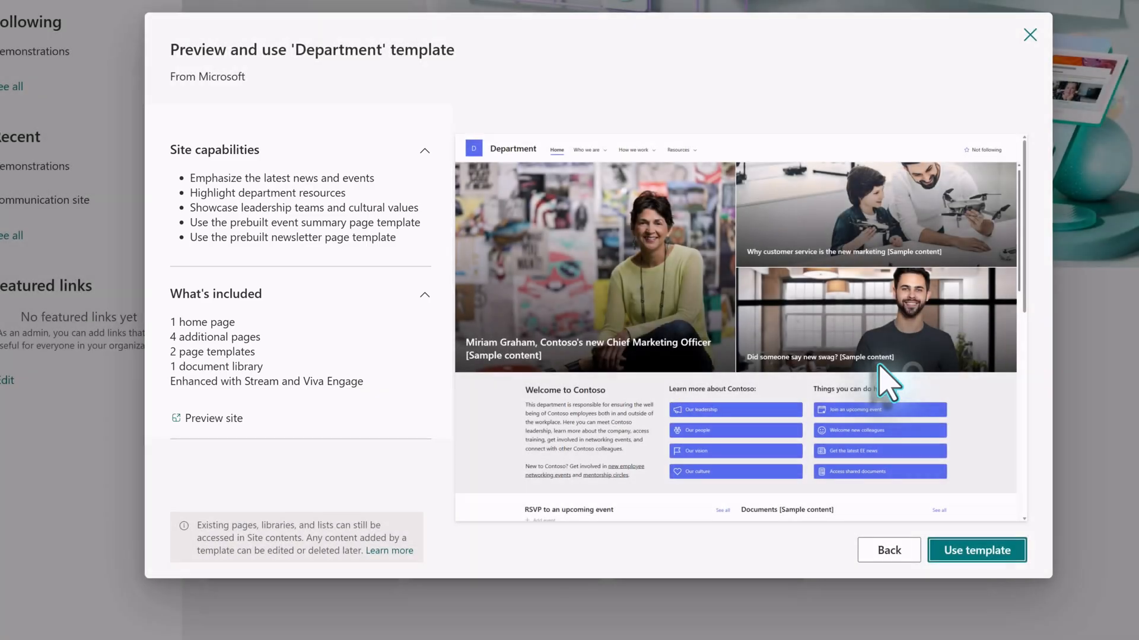
click(199, 419)
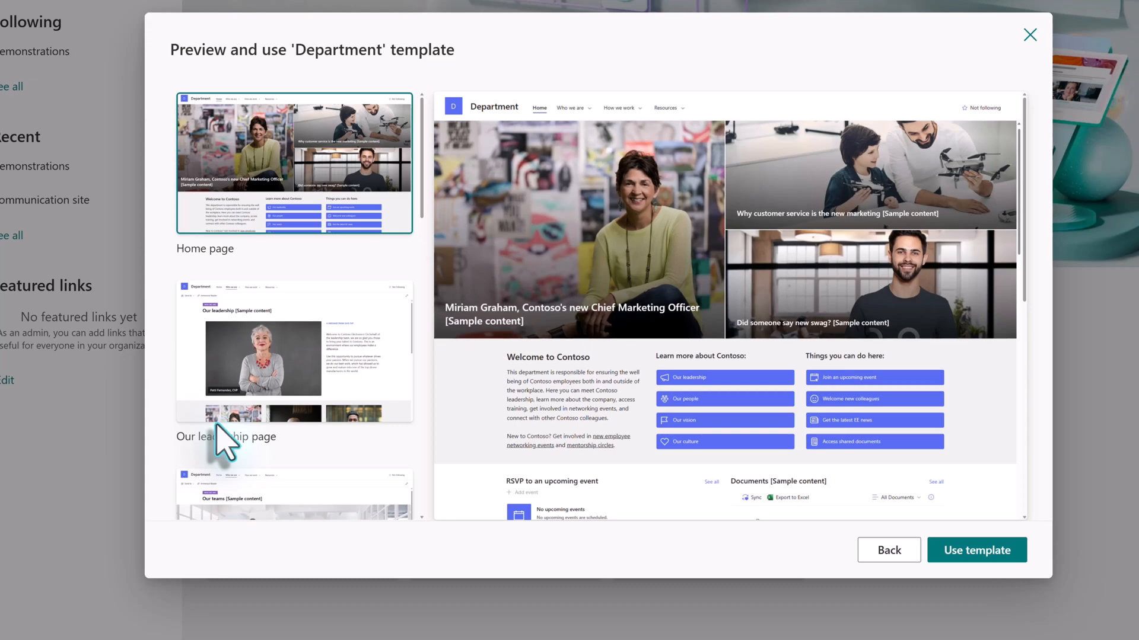
click(376, 363)
scroll(427, 191, down, 5)
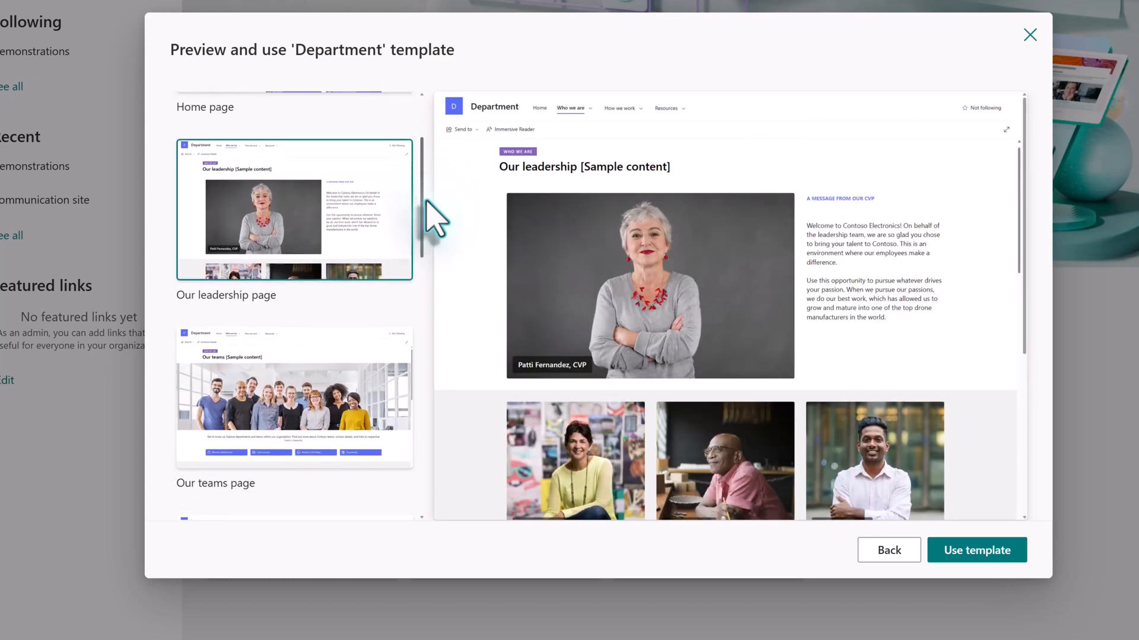
drag(425, 201, 439, 382)
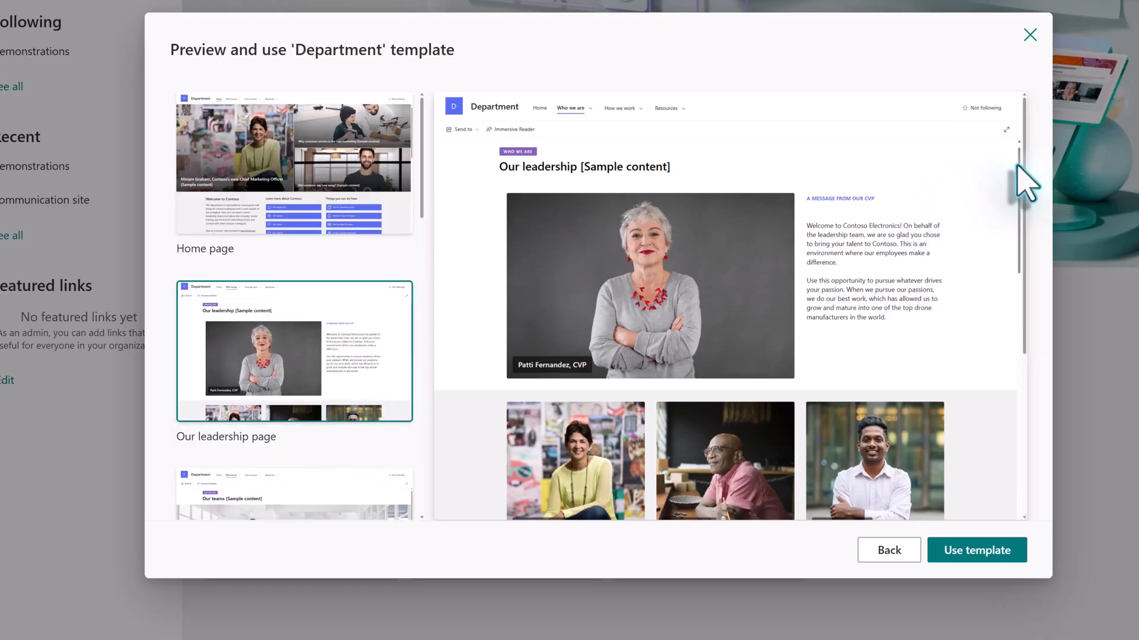
drag(1016, 166, 1014, 249)
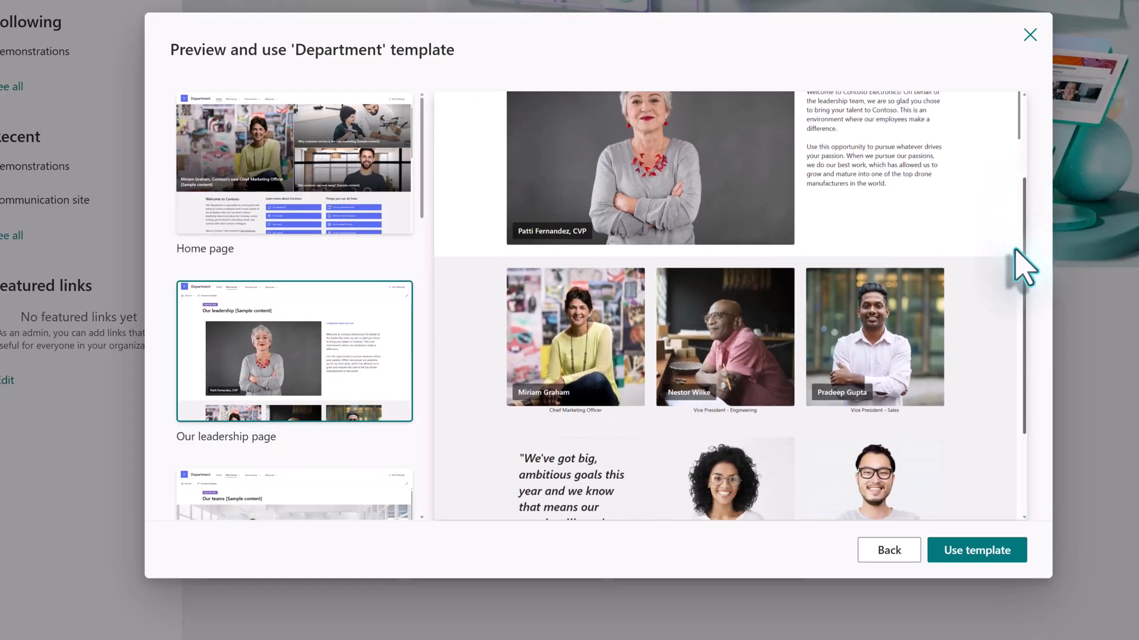
scroll(1003, 296, down, 3)
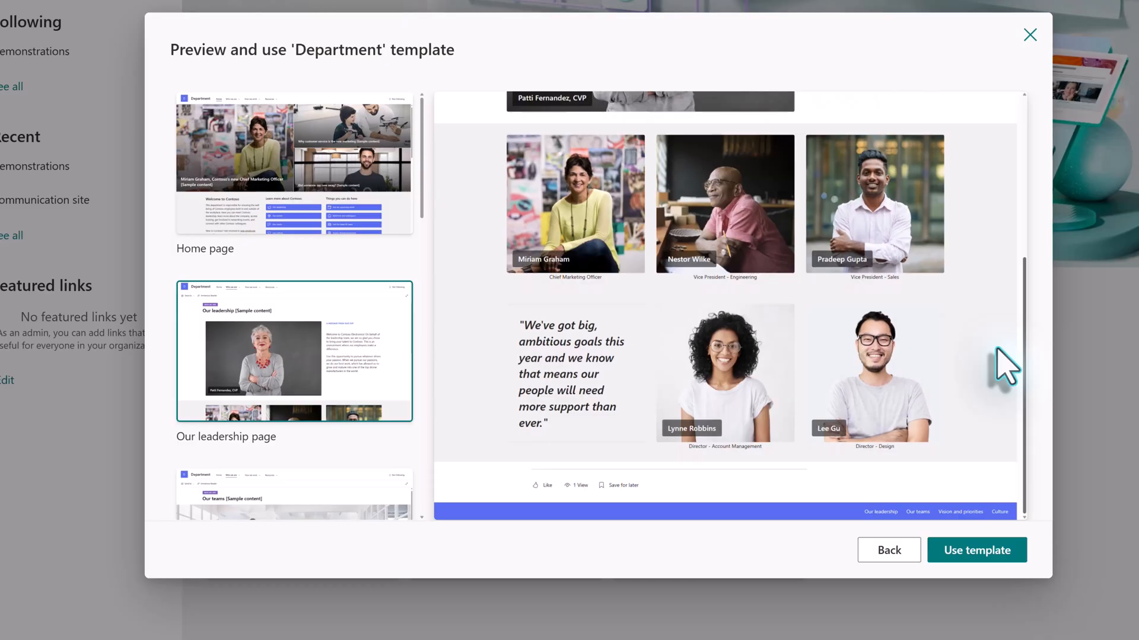
drag(997, 349, 787, 574)
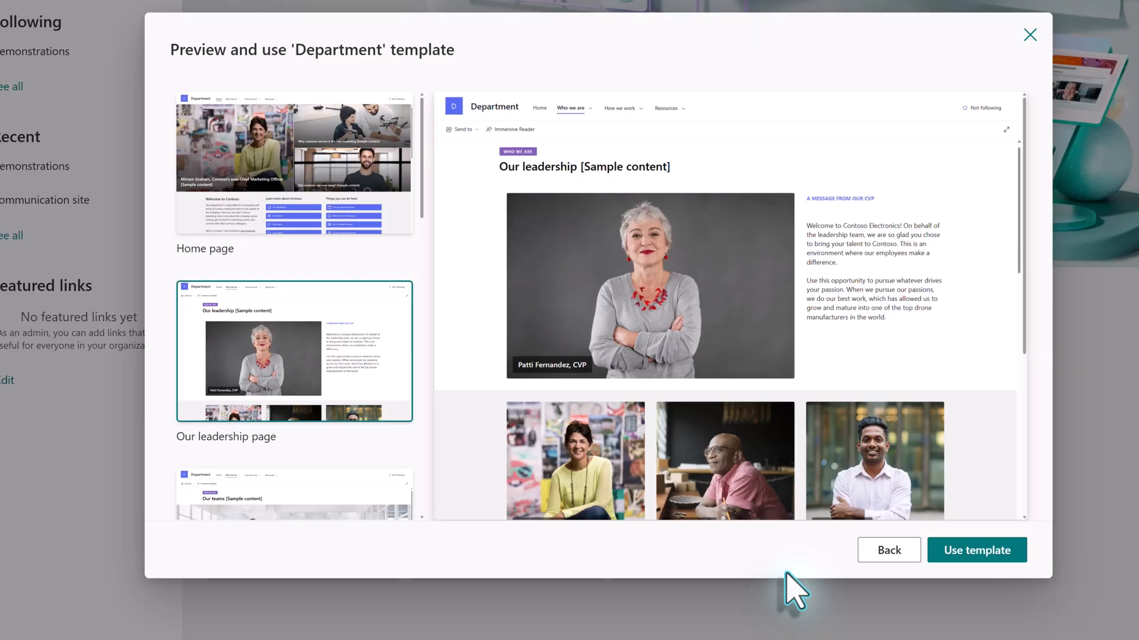
click(883, 557)
click(875, 553)
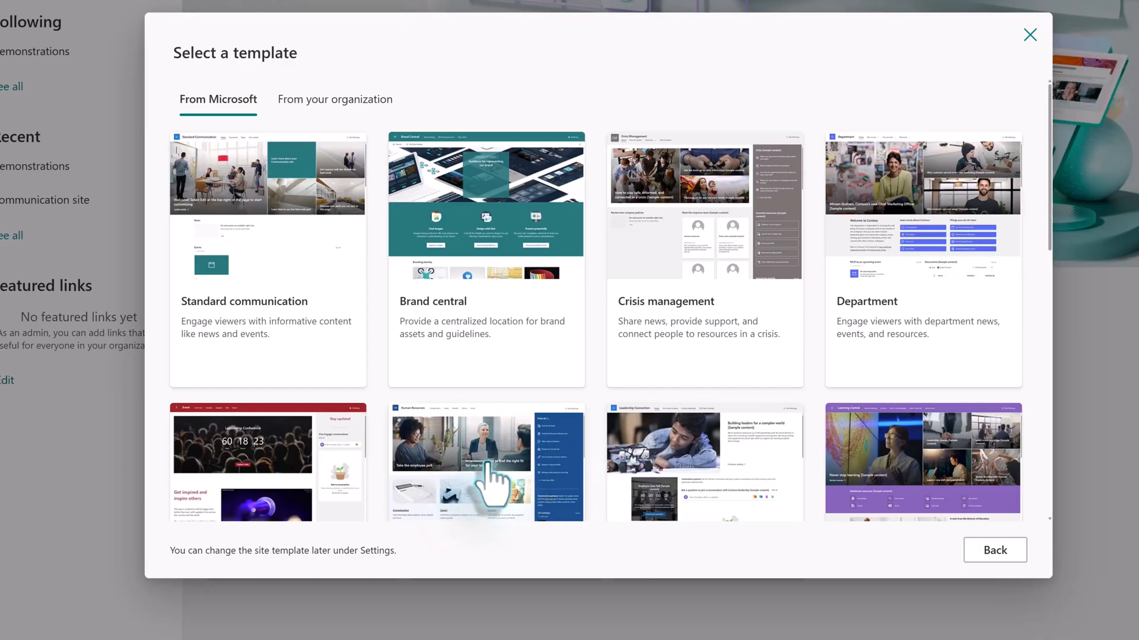
Step: Choose the Organization home template for the new communication site
scroll(483, 448, down, 9)
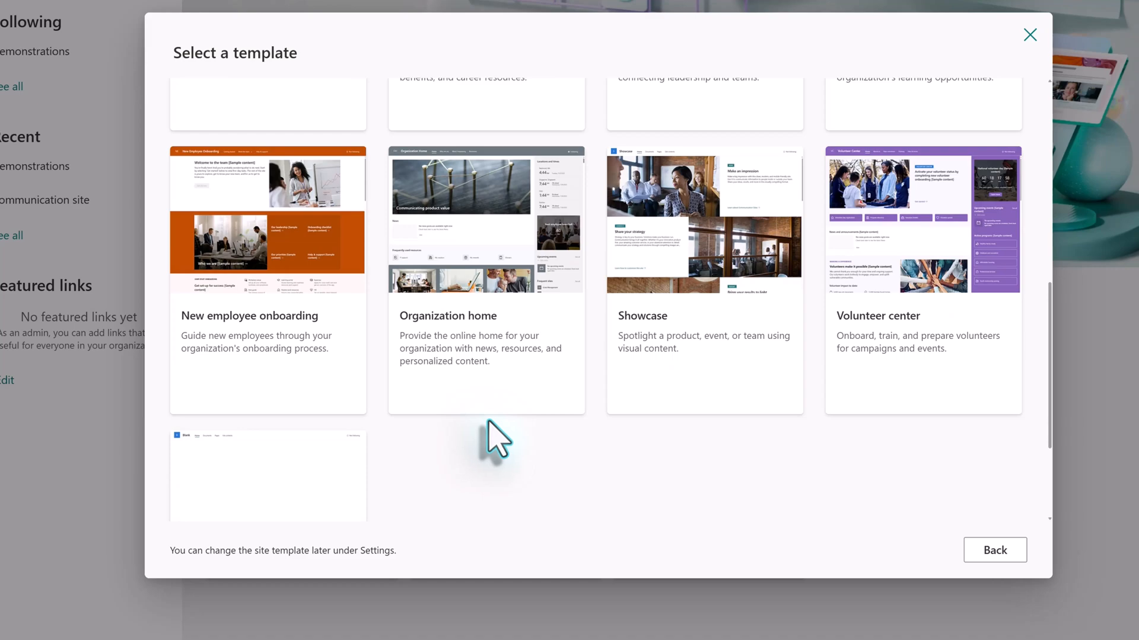
click(507, 331)
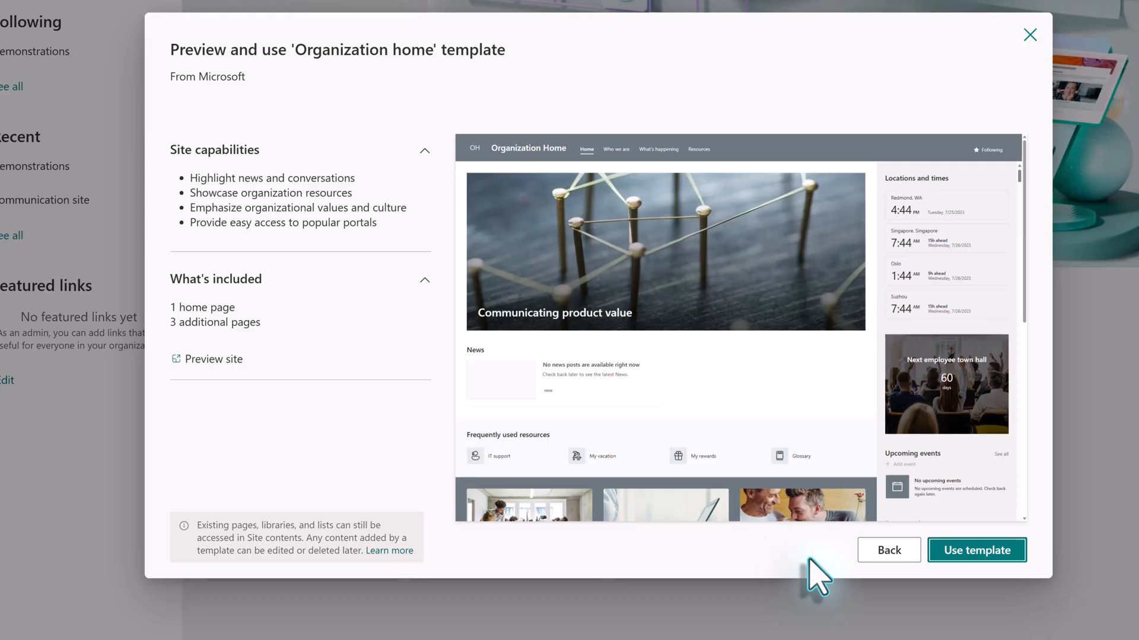
click(1004, 556)
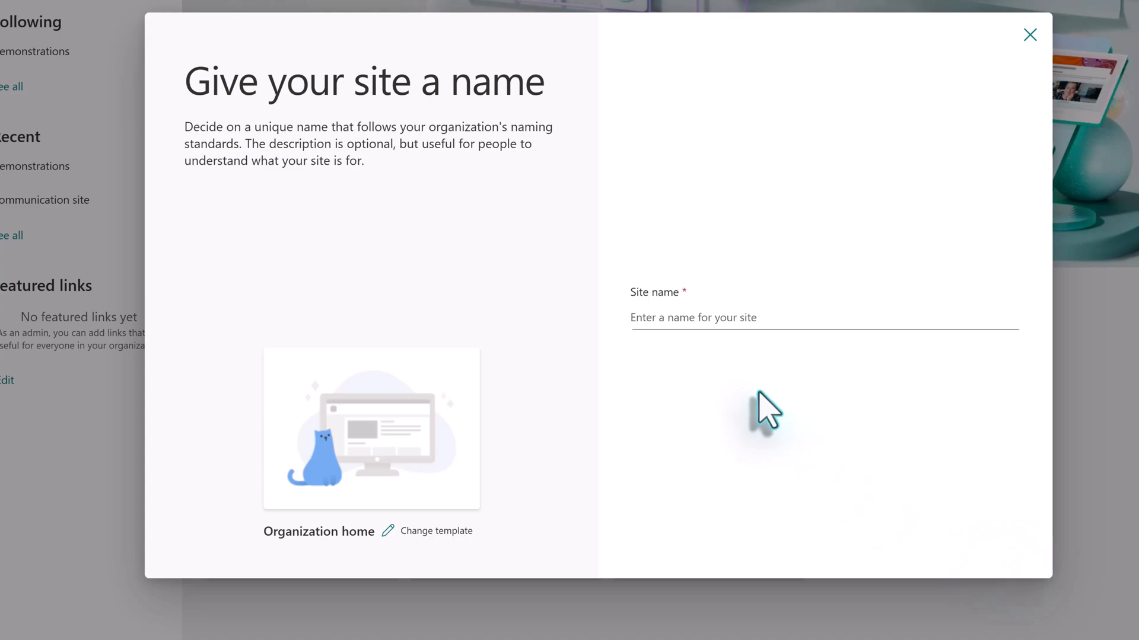
Step: Name the site "Your 365 Advisor (demo)", describe it as "Learn about our organization and find resources.", and continue to the language options
click(698, 320)
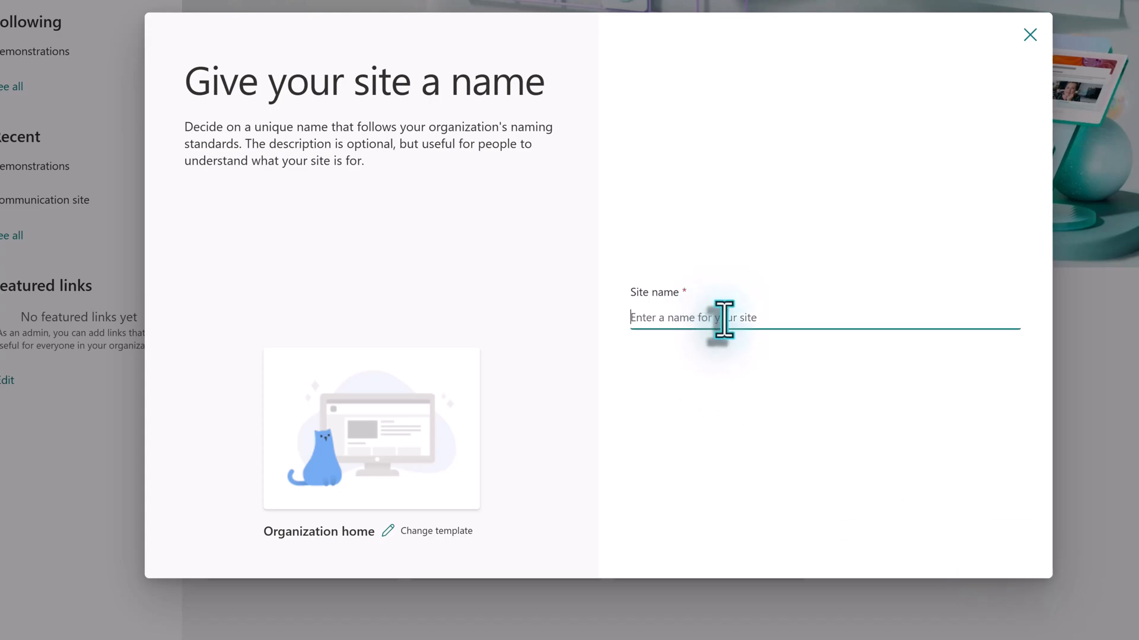
text(Your)
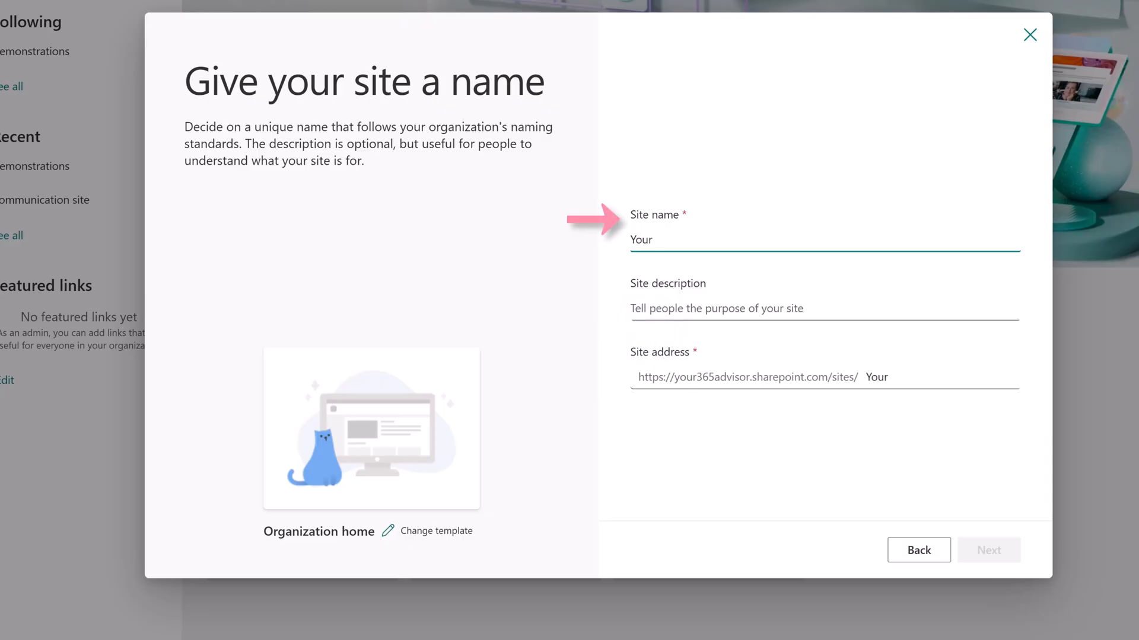
text( 365 A)
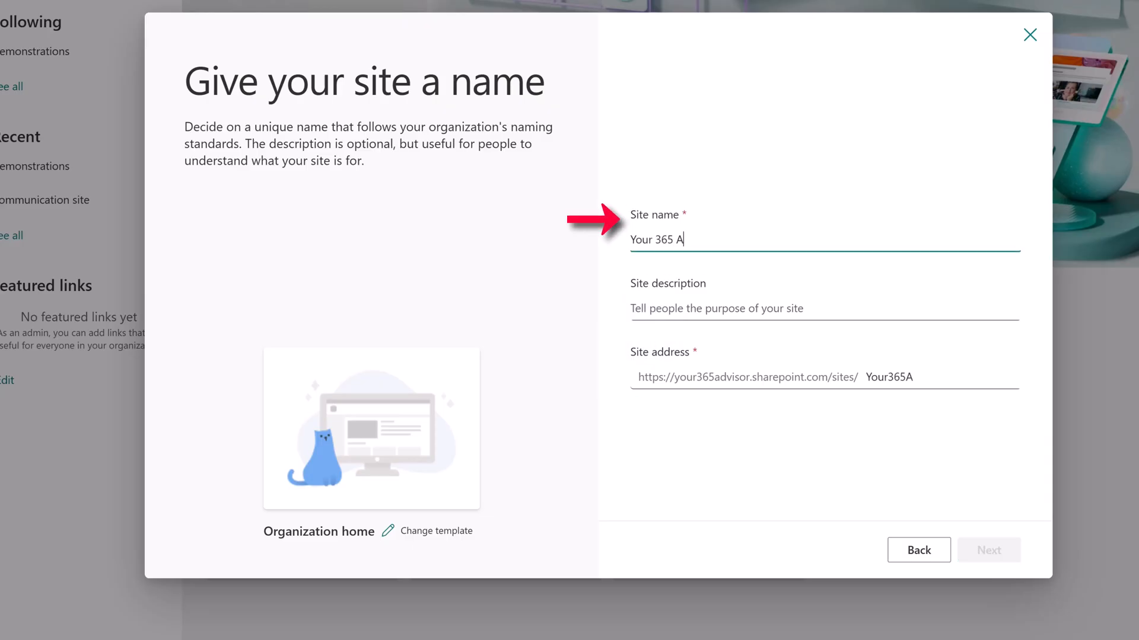
text(dvisor ()
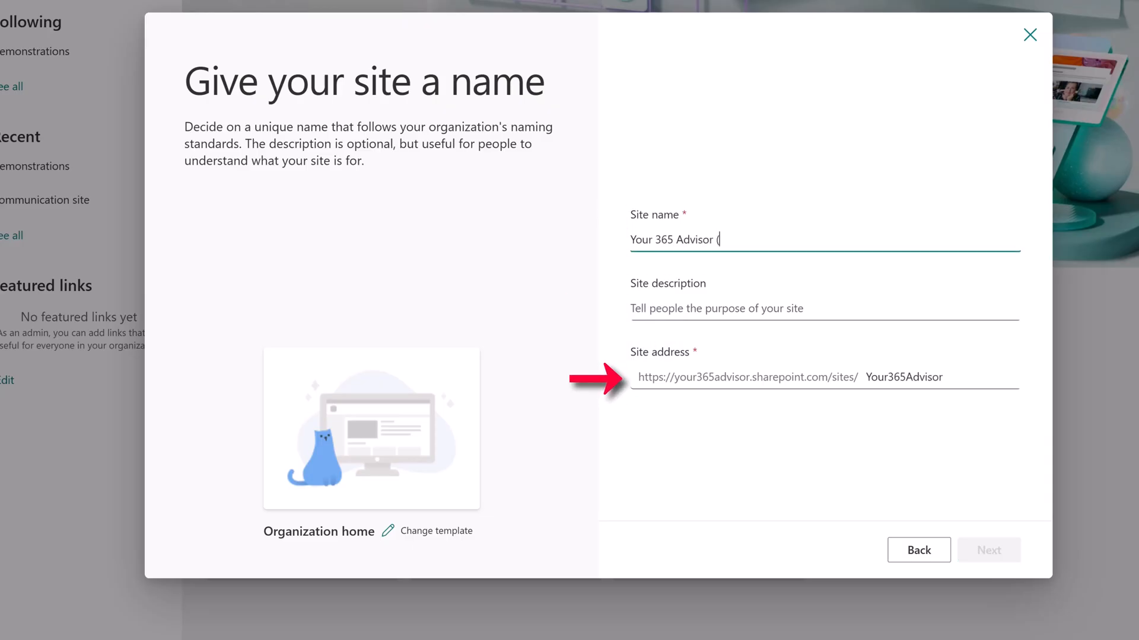
text(demo))
key(Tab)
text(Learn about our organization and find resources.)
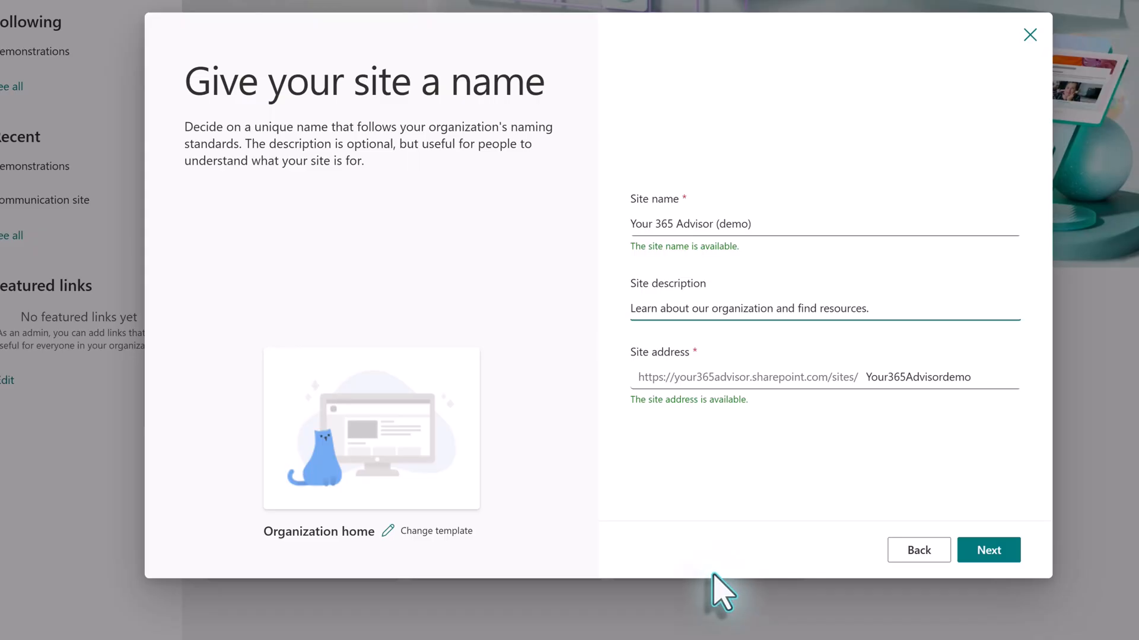
click(994, 553)
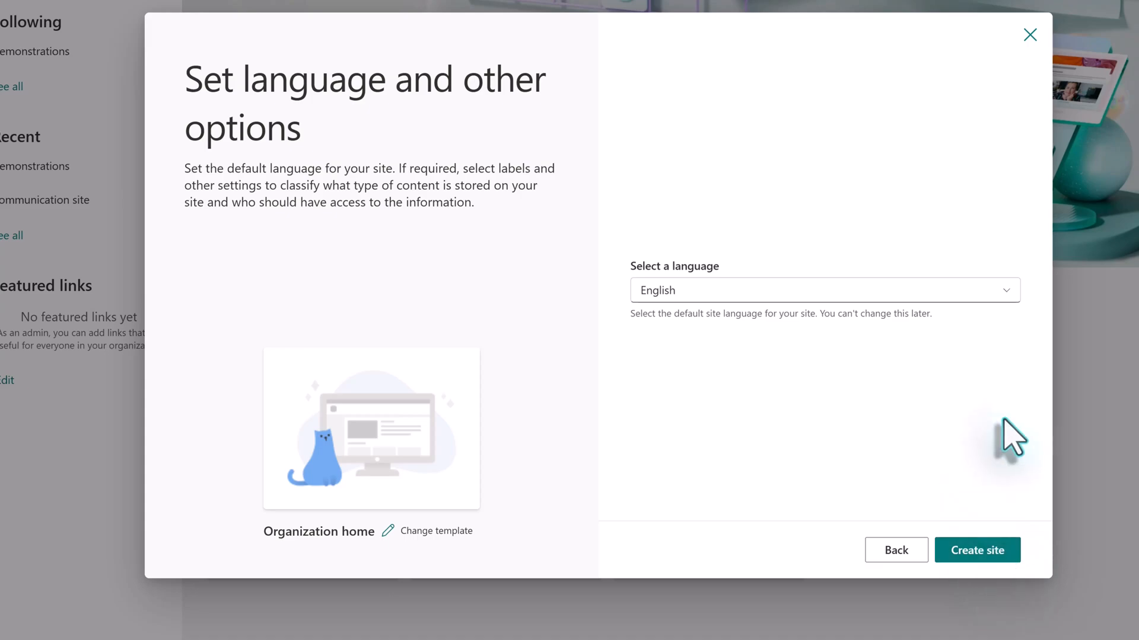
Step: Review the available site languages, keep English as the default, and create the communication site
click(1006, 290)
scroll(981, 365, down, 15)
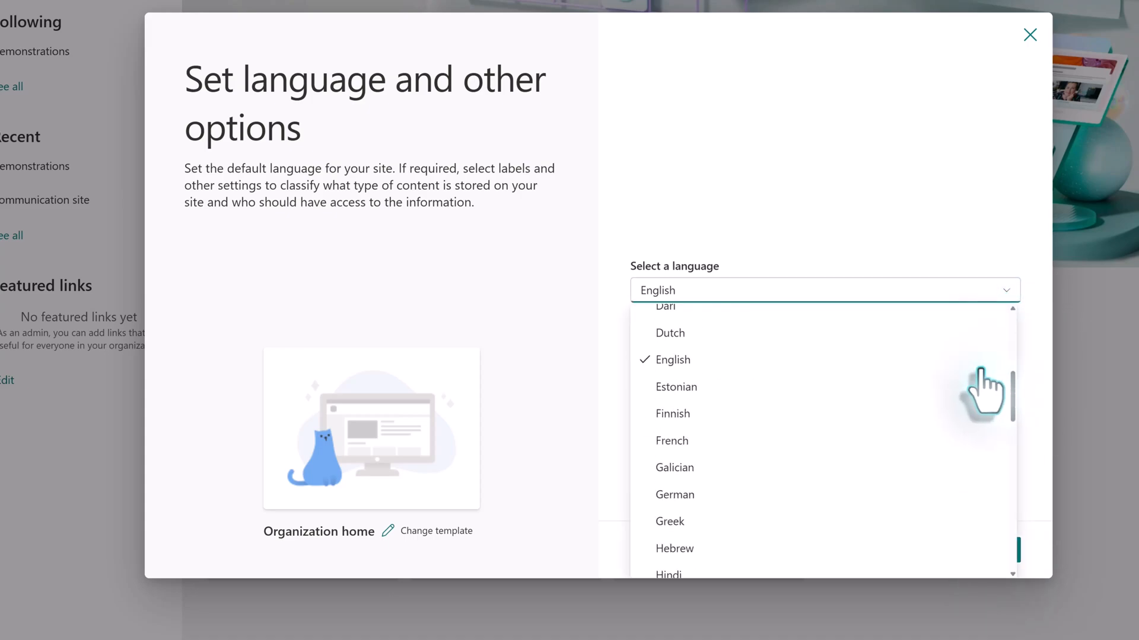
scroll(955, 428, down, 3)
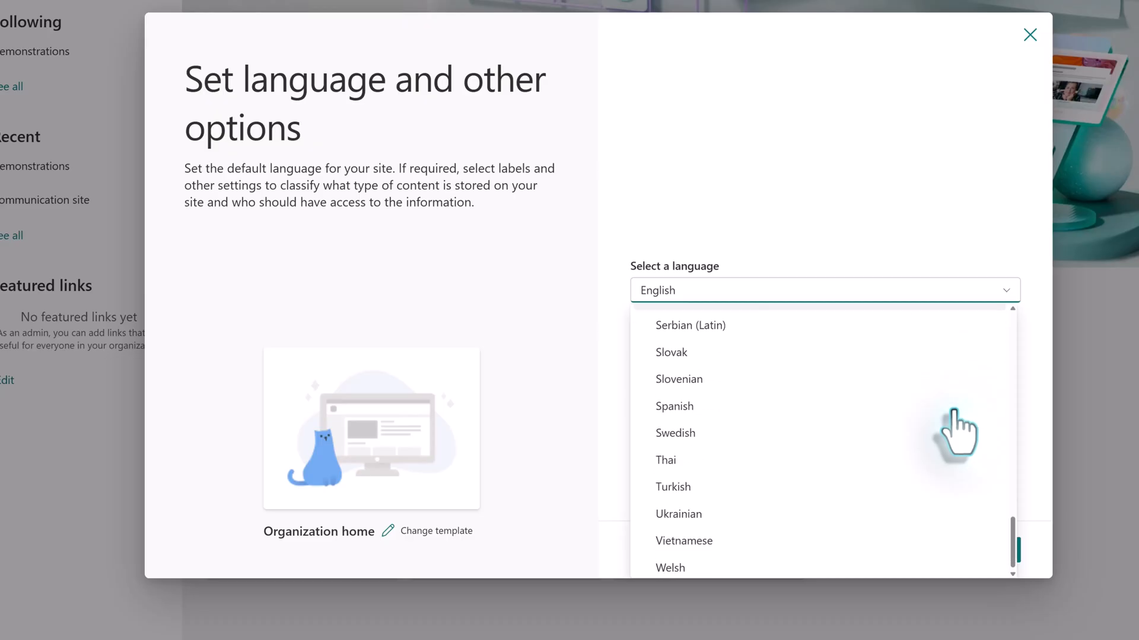
scroll(956, 427, up, 5)
scroll(956, 427, up, 10)
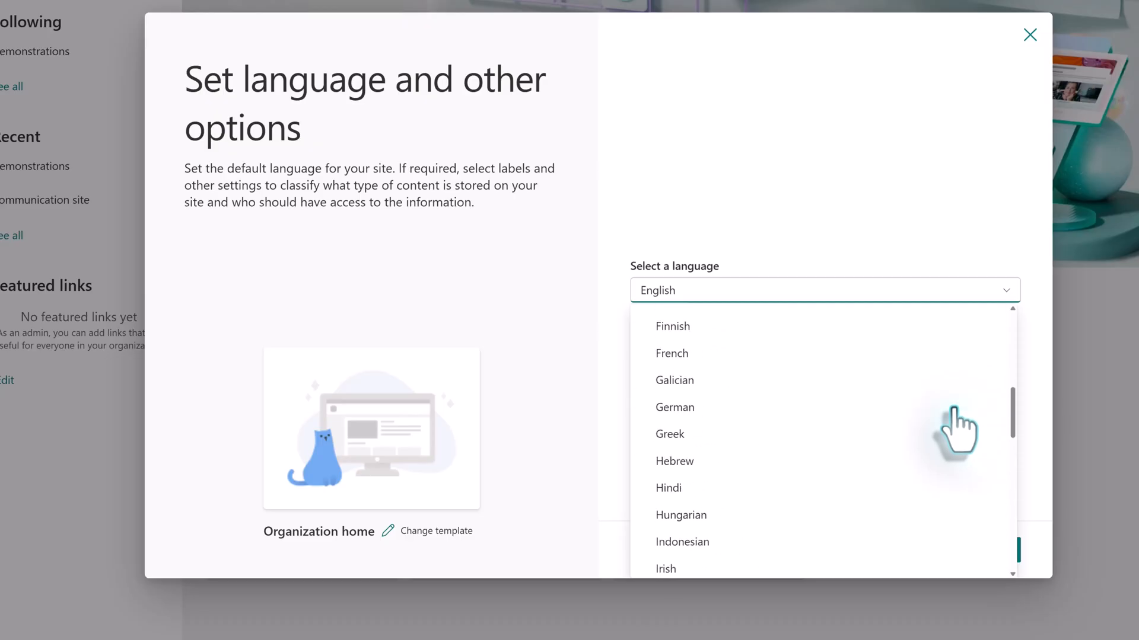
click(1057, 350)
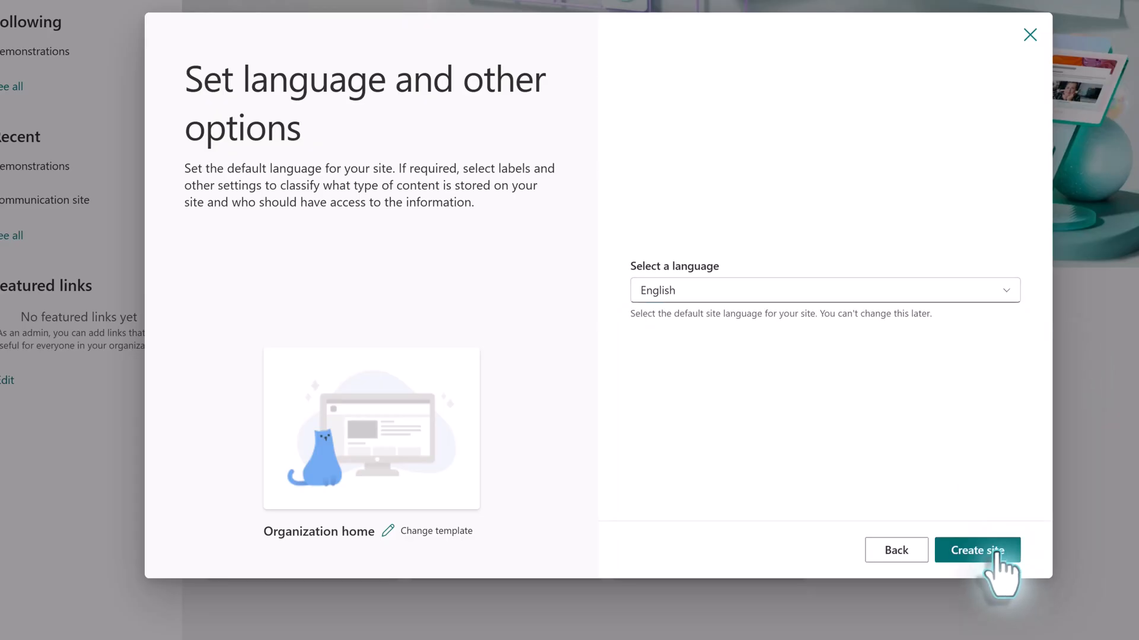
click(990, 554)
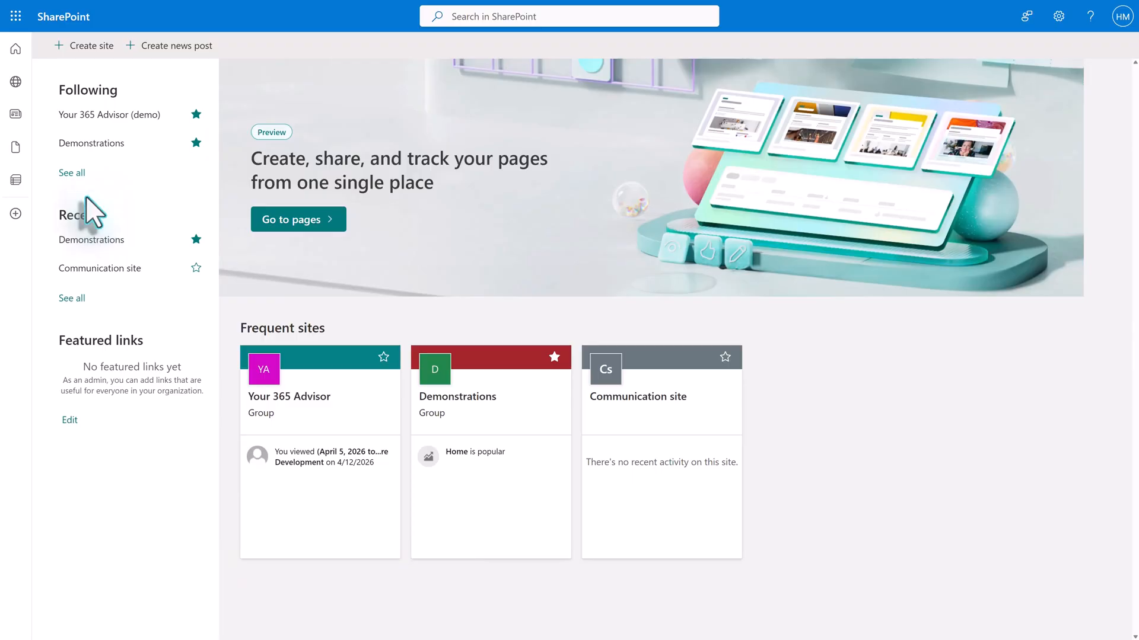
Step: Start creating a team site and open the details of the IT help desk template
click(83, 45)
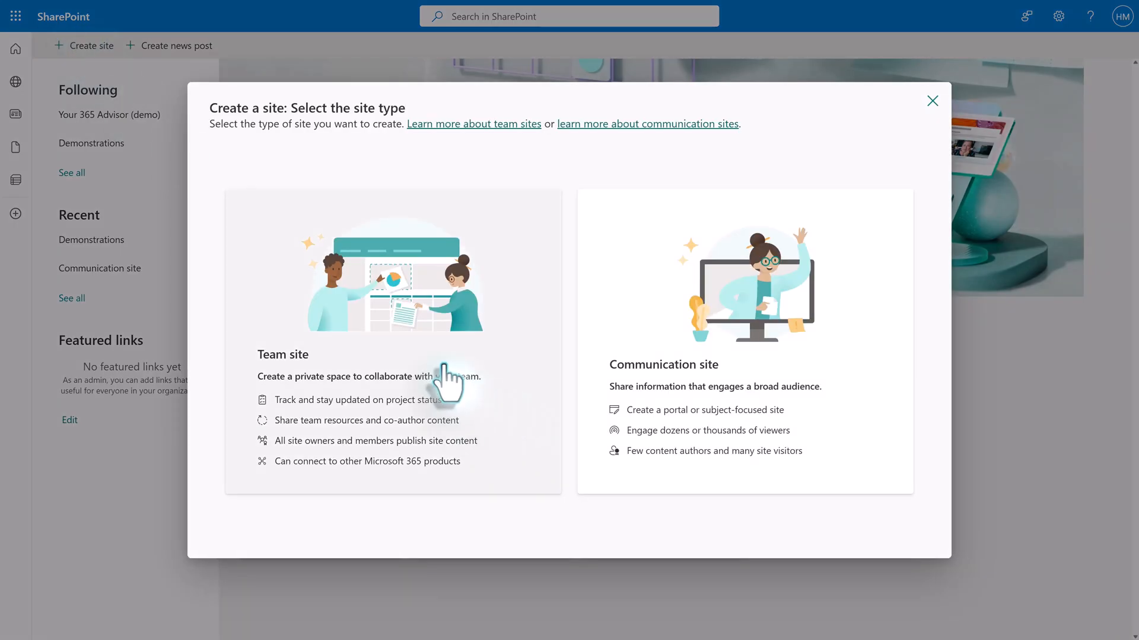
click(440, 344)
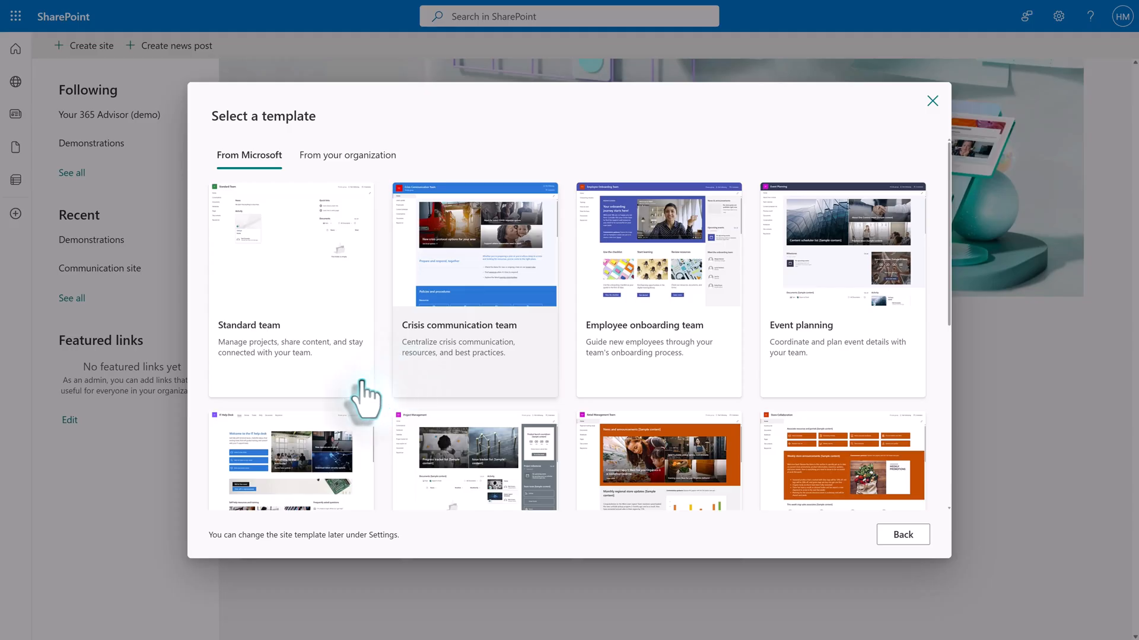
scroll(363, 393, down, 3)
click(302, 422)
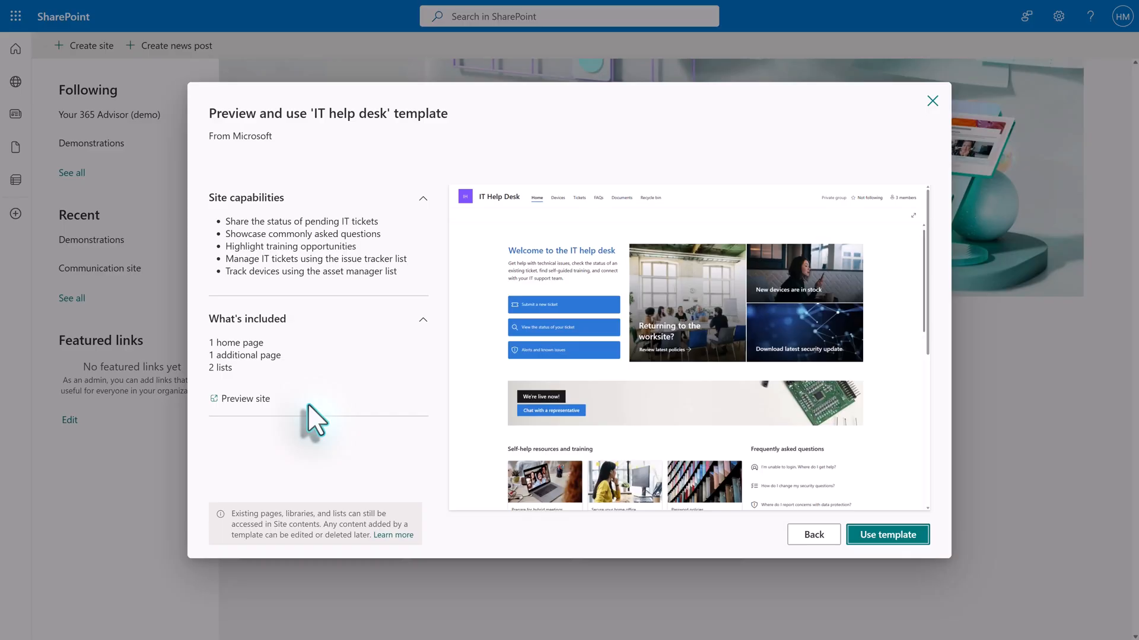
Step: Preview the Devices and Tickets lists of the IT help desk template and use it for the team site
click(308, 404)
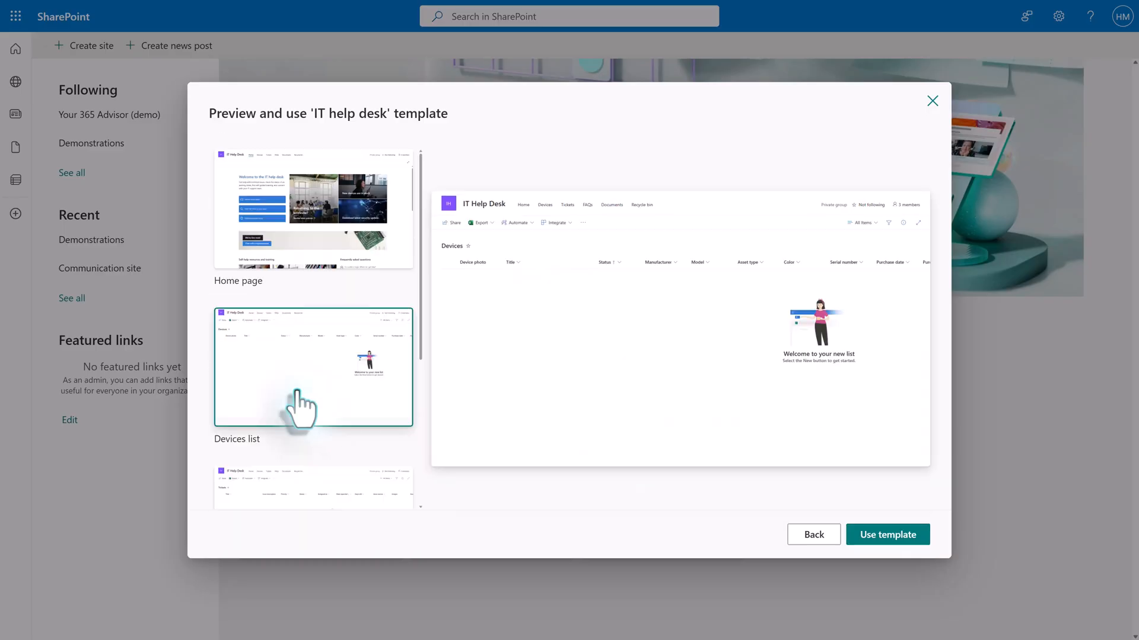
scroll(300, 409, down, 3)
click(288, 359)
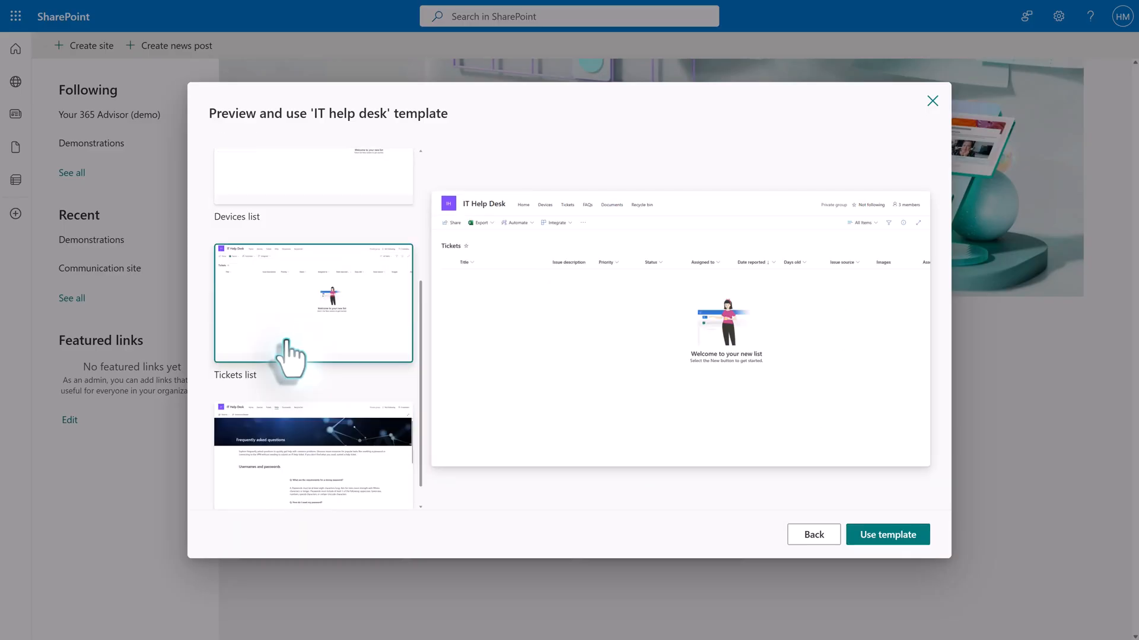
click(905, 542)
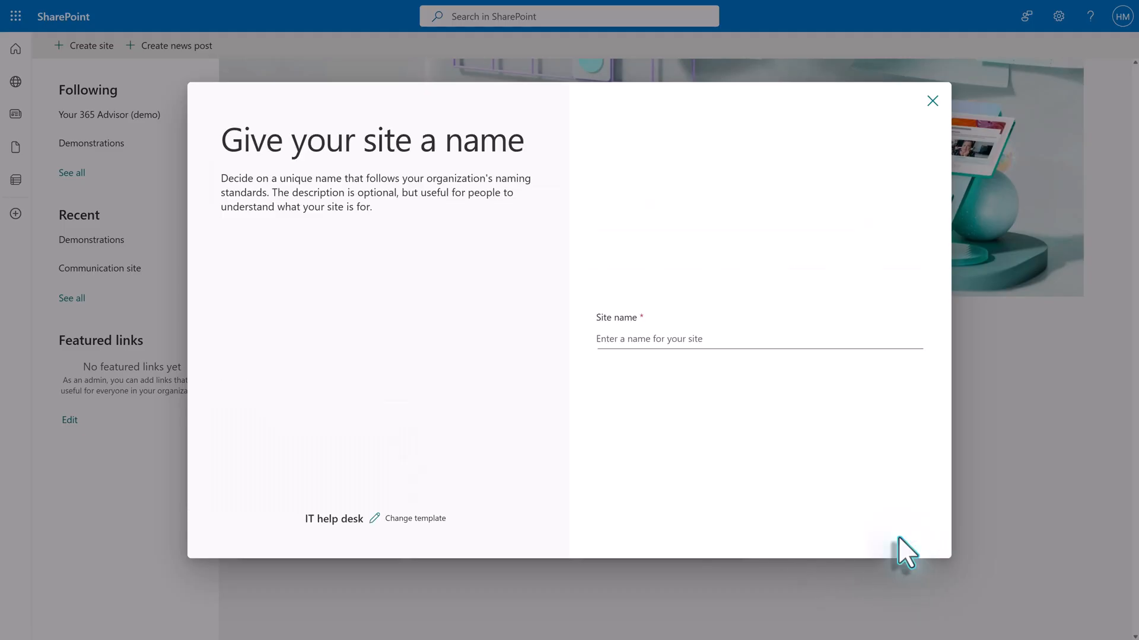
Step: Name the team site "IT Help Desk", describe it as the home-office IT department's site for managing tickets, and continue to the language options
click(623, 339)
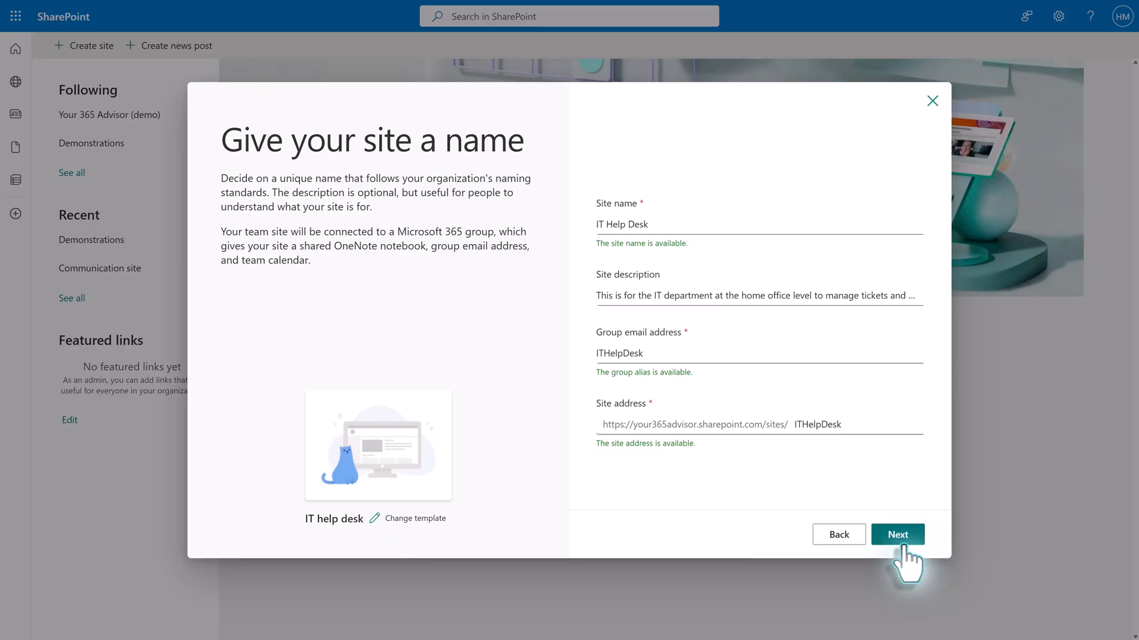
click(899, 537)
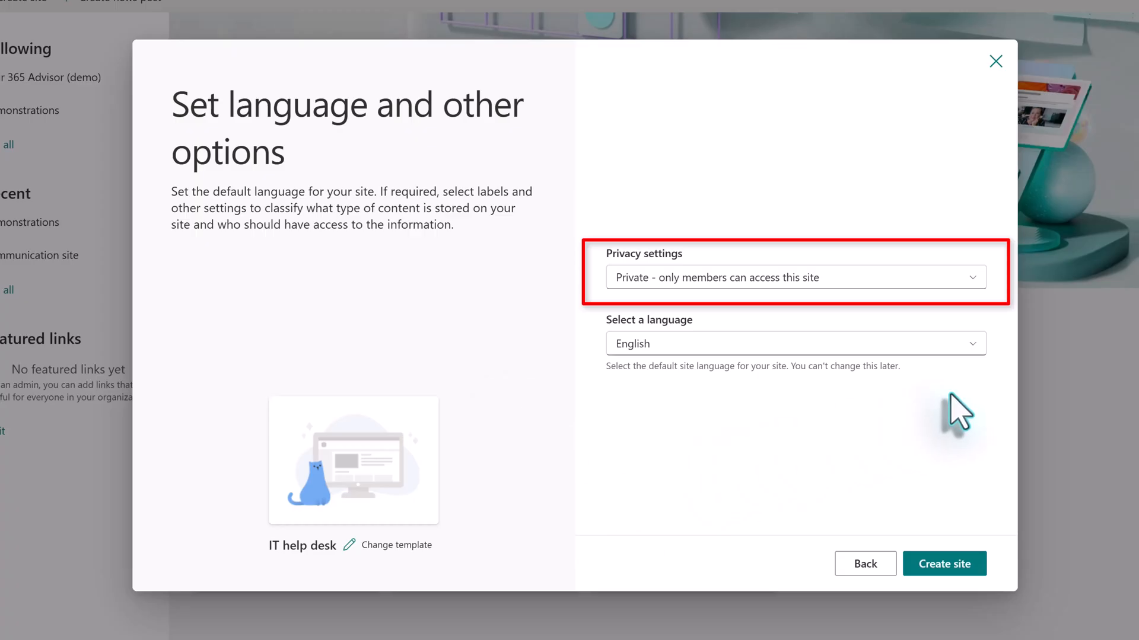
Step: Set the team site's privacy to Public - anyone in the organization can access this site, keep English, and create the site
click(973, 278)
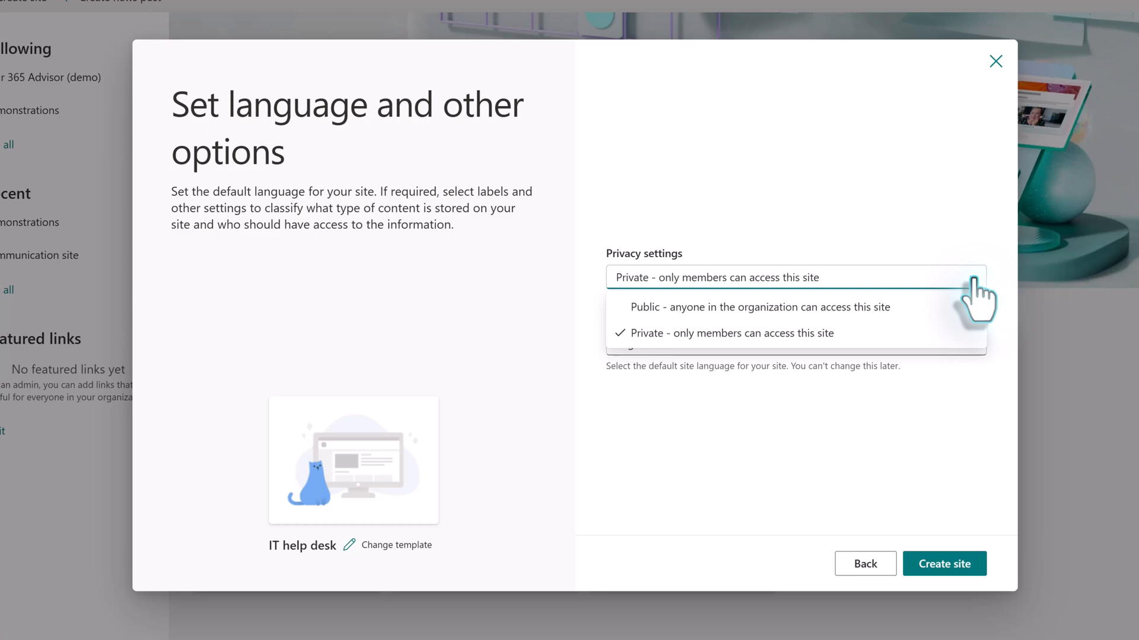
click(715, 307)
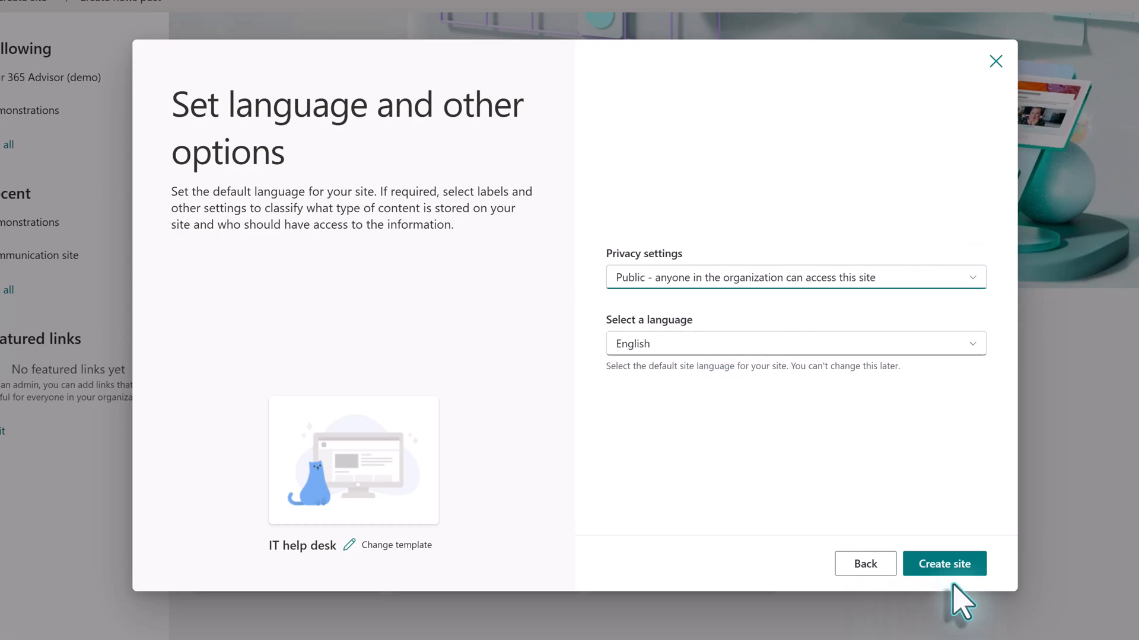
click(945, 569)
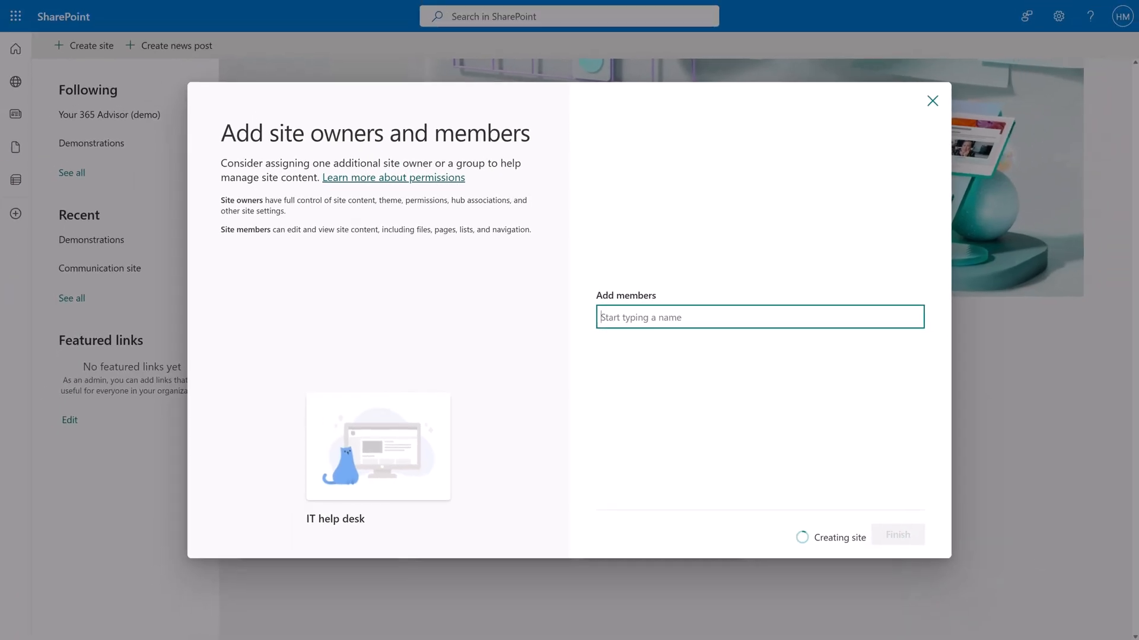
Step: Add a person to the team site as Owner and finish the setup, dismissing the suggested next steps
text(He)
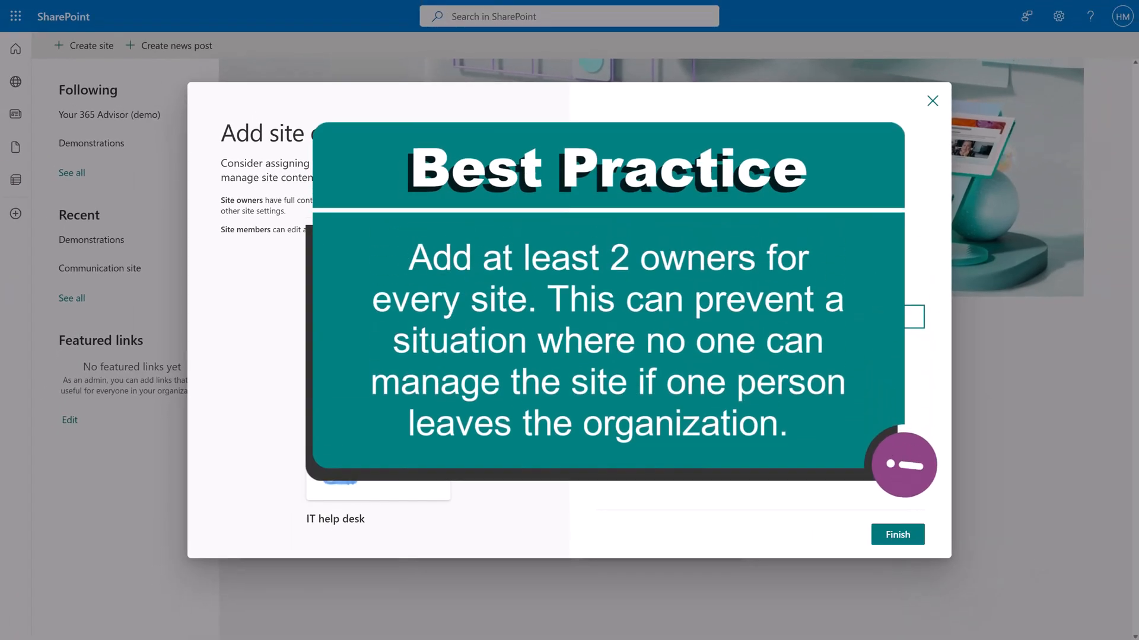
key(Return)
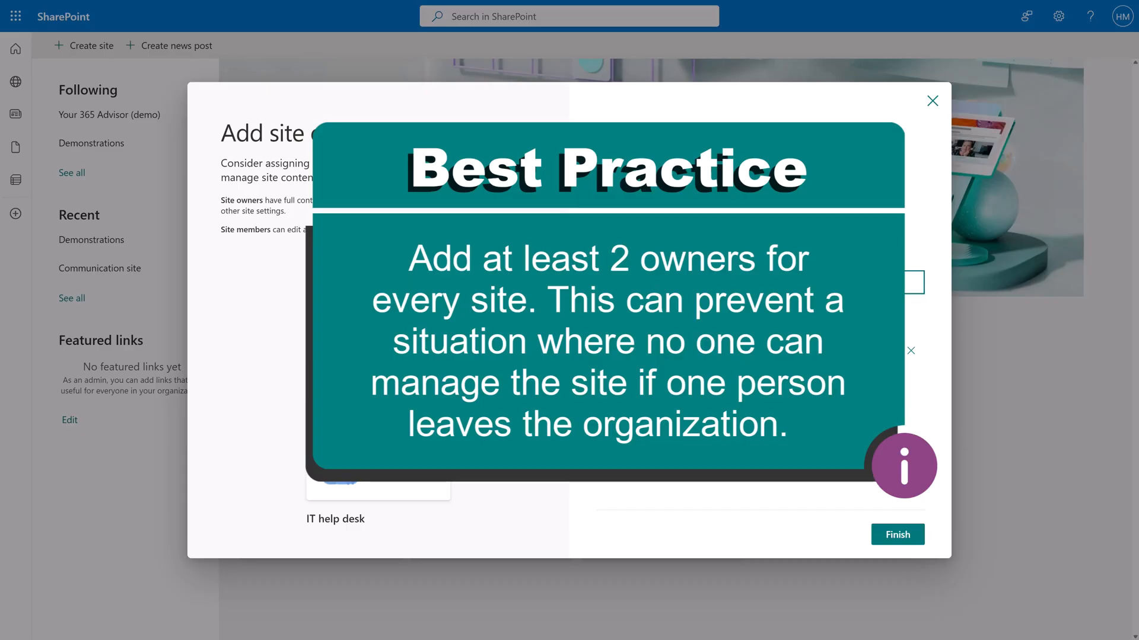
click(645, 356)
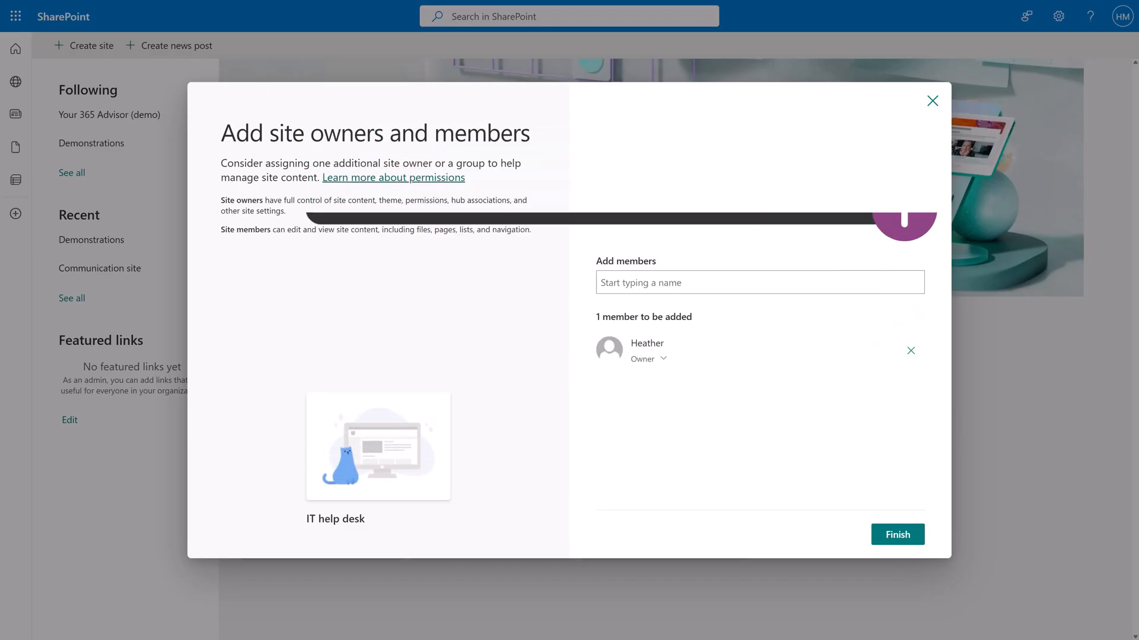
click(895, 535)
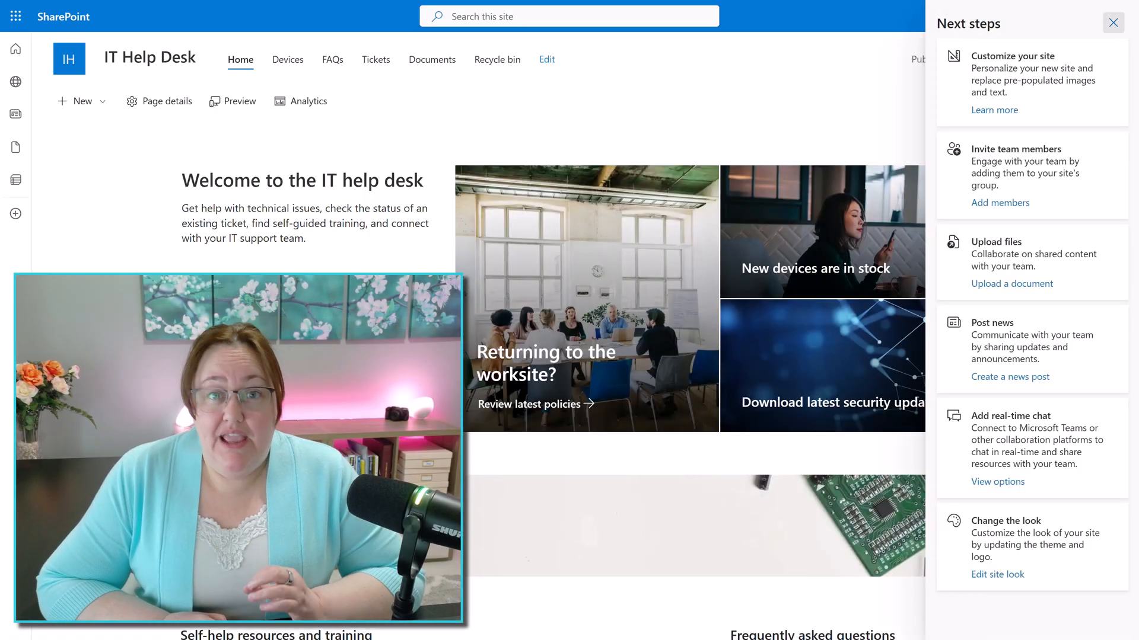
click(1113, 22)
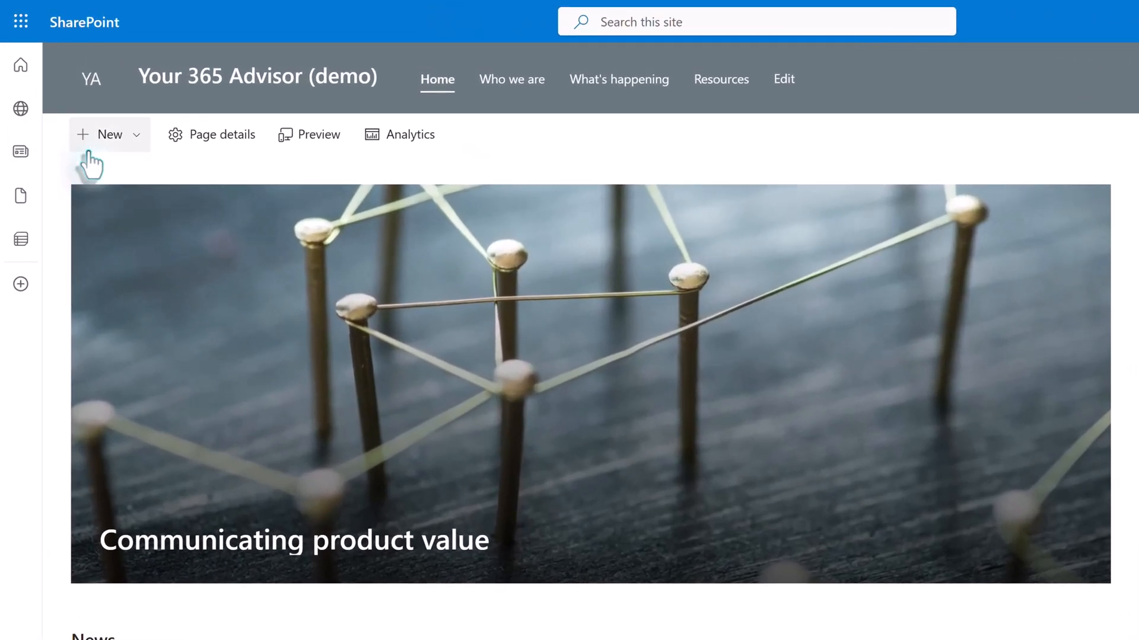
Step: Examine the options for new content, page sharing and site access on the home page of the Your 365 Advisor (demo) site
click(130, 145)
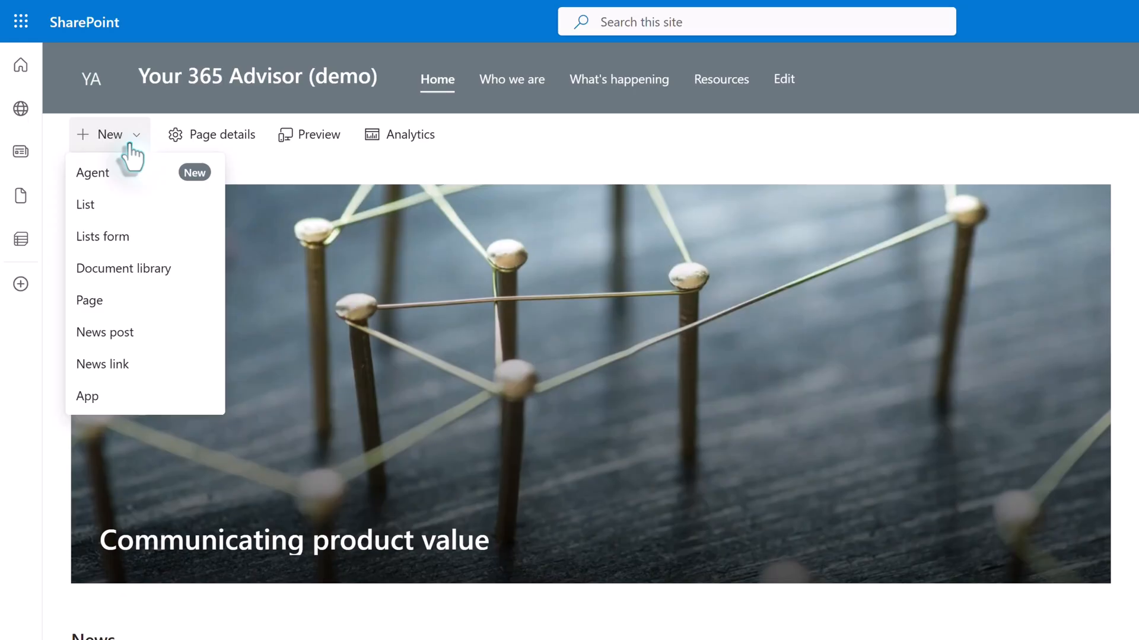
click(756, 129)
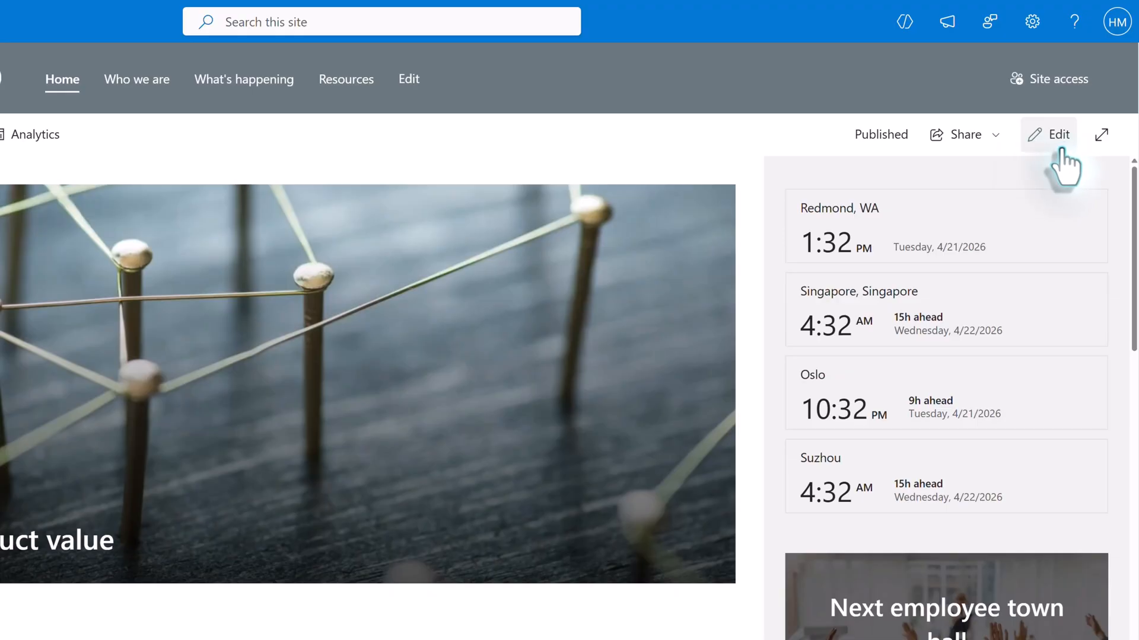
click(998, 134)
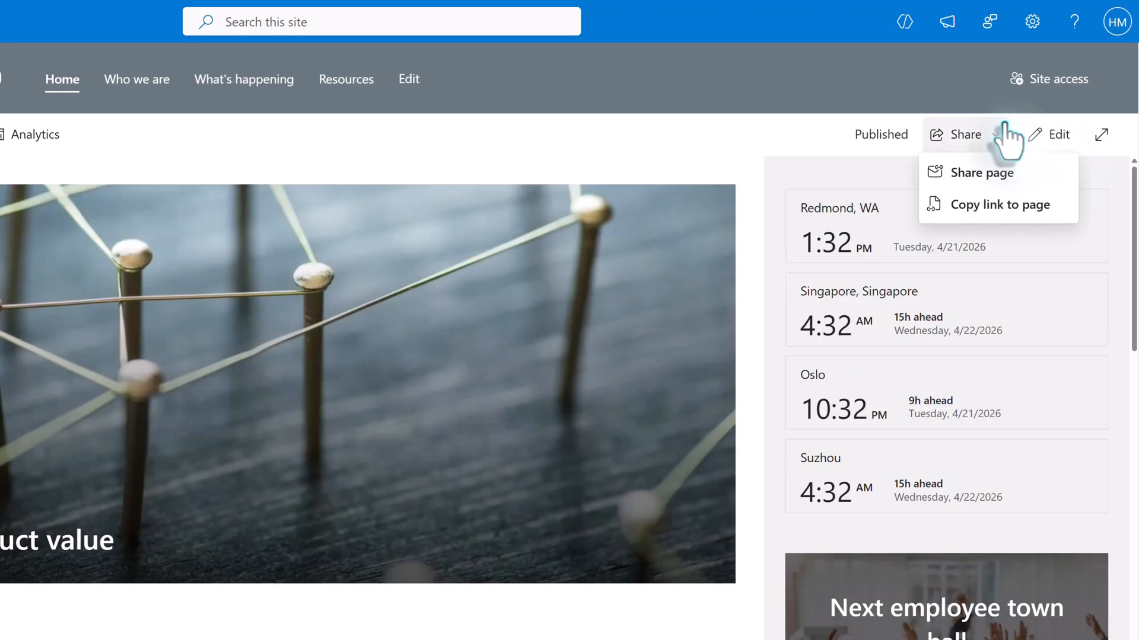
click(1101, 90)
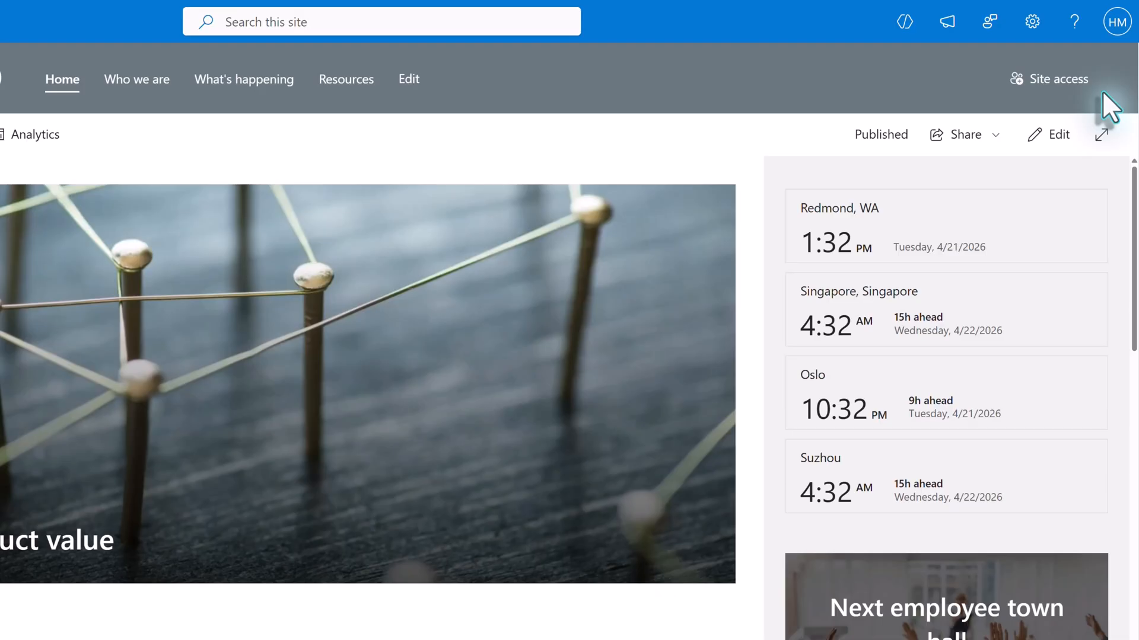
click(1072, 85)
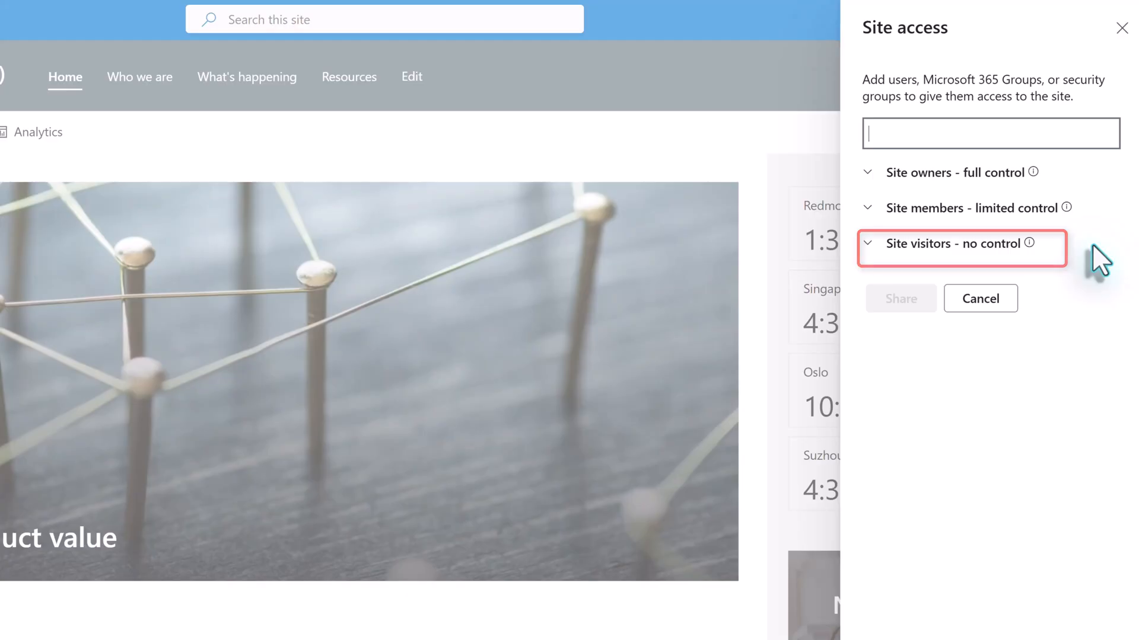
click(1121, 28)
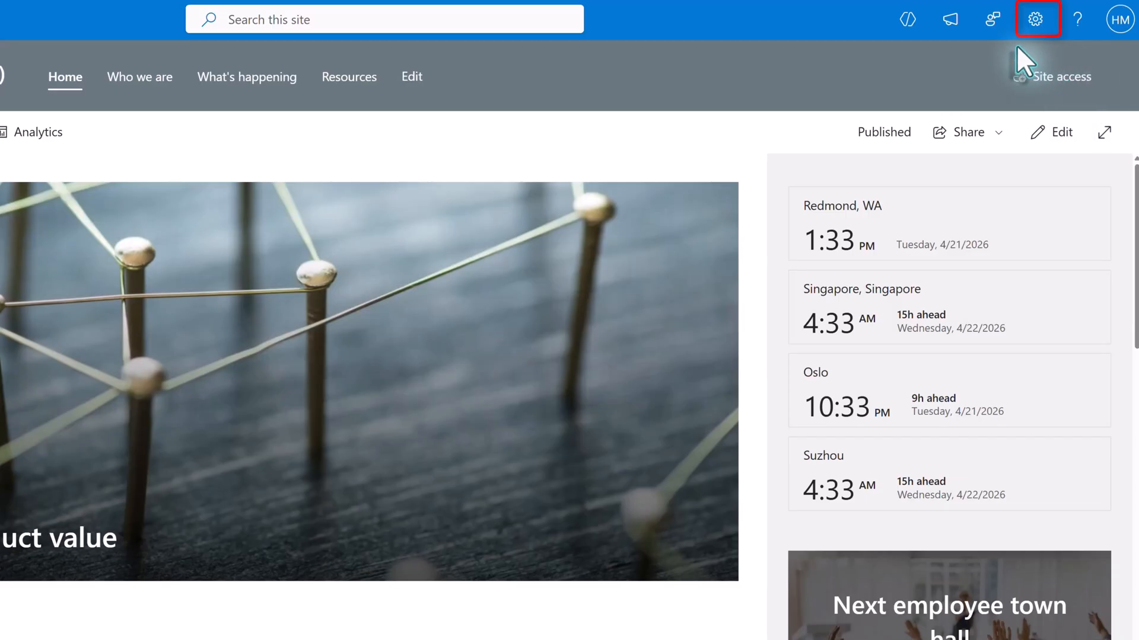
Step: Open the site contents of the Your 365 Advisor (demo) site and review its options for adding content and managing site settings
click(1035, 19)
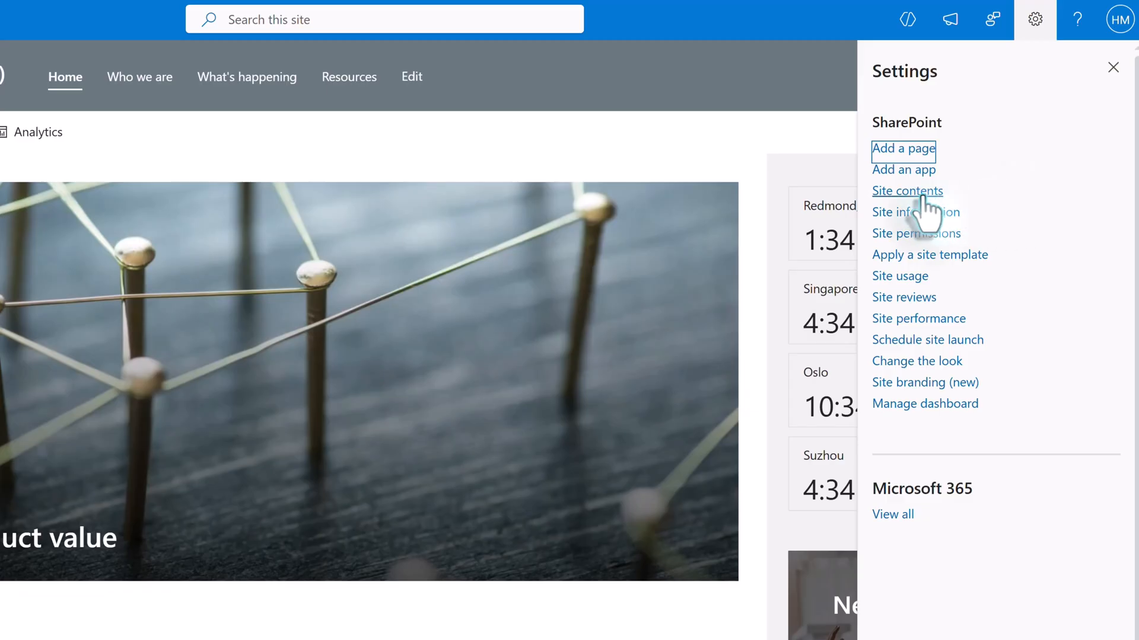
click(921, 196)
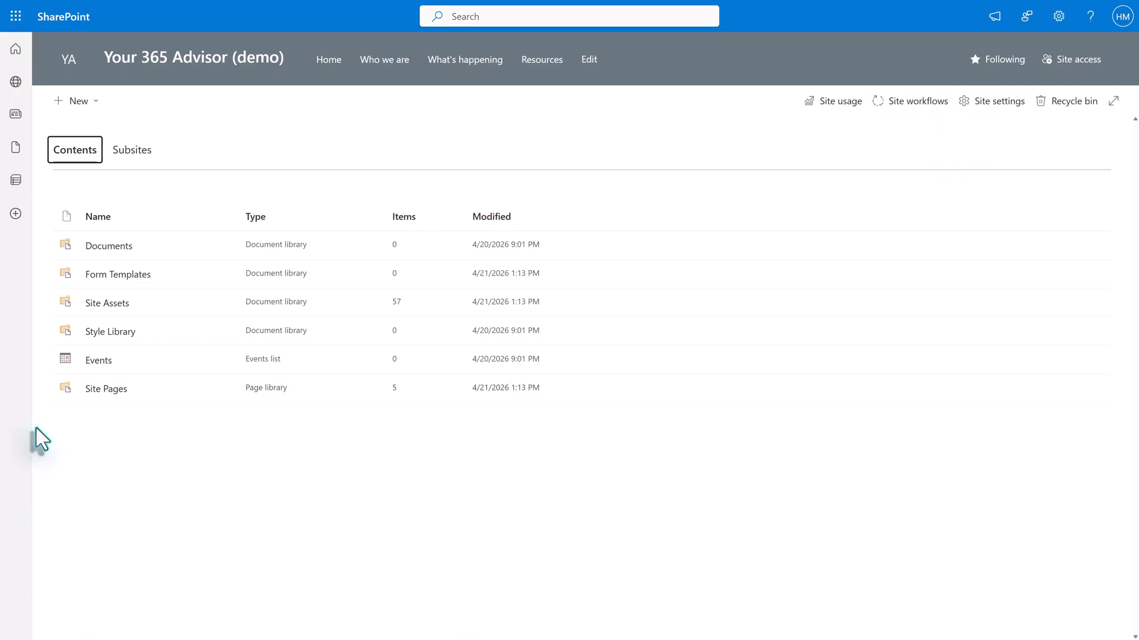
click(100, 106)
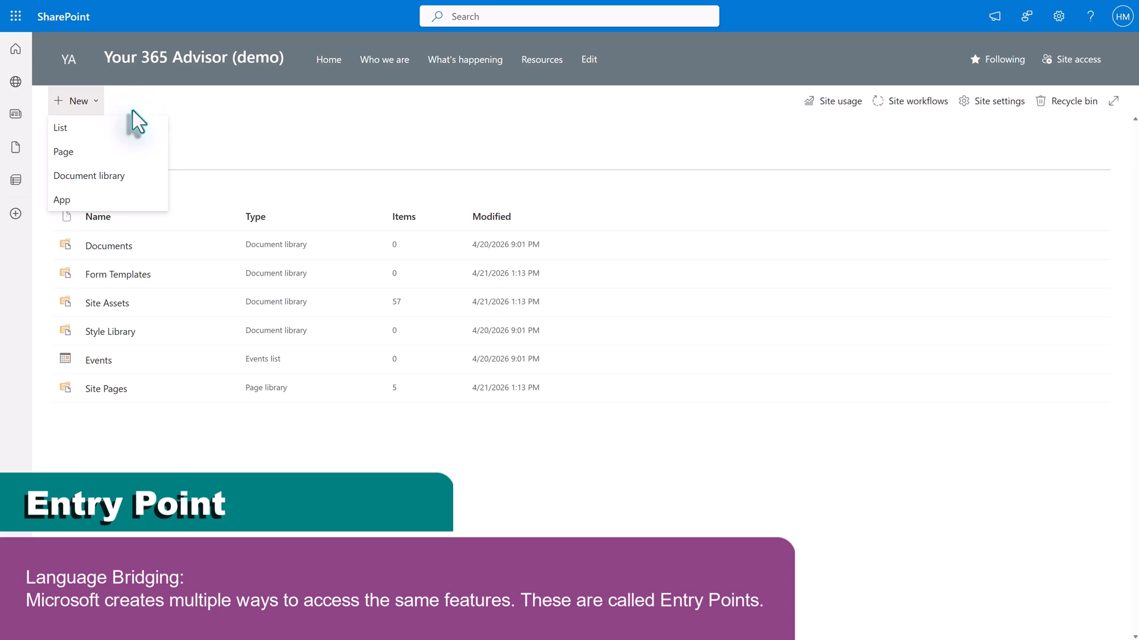
click(198, 109)
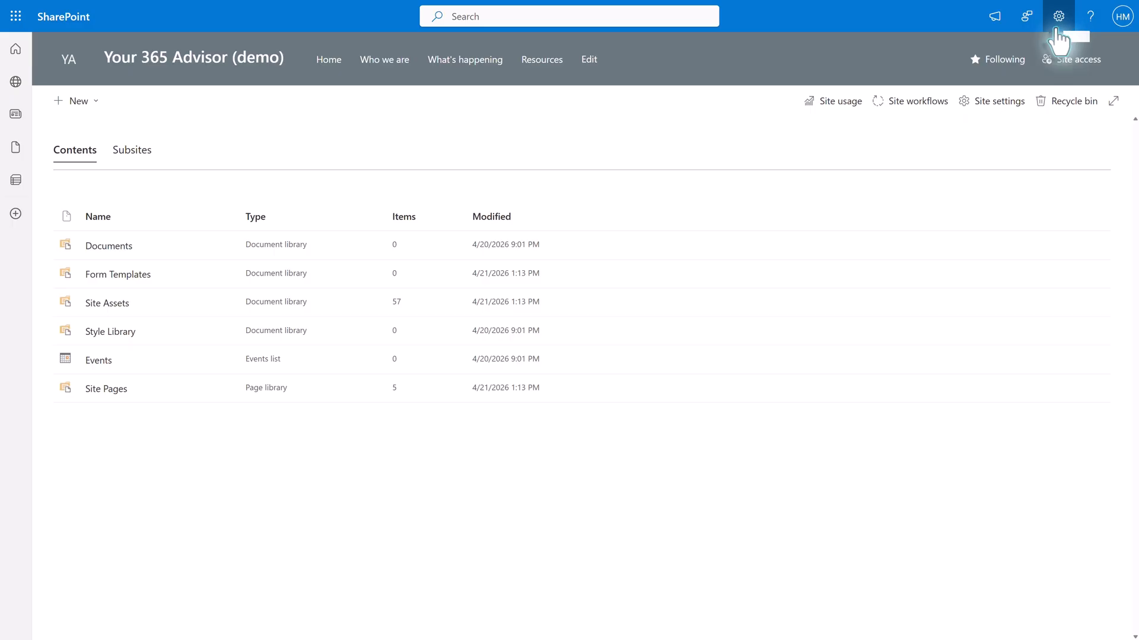
click(1001, 106)
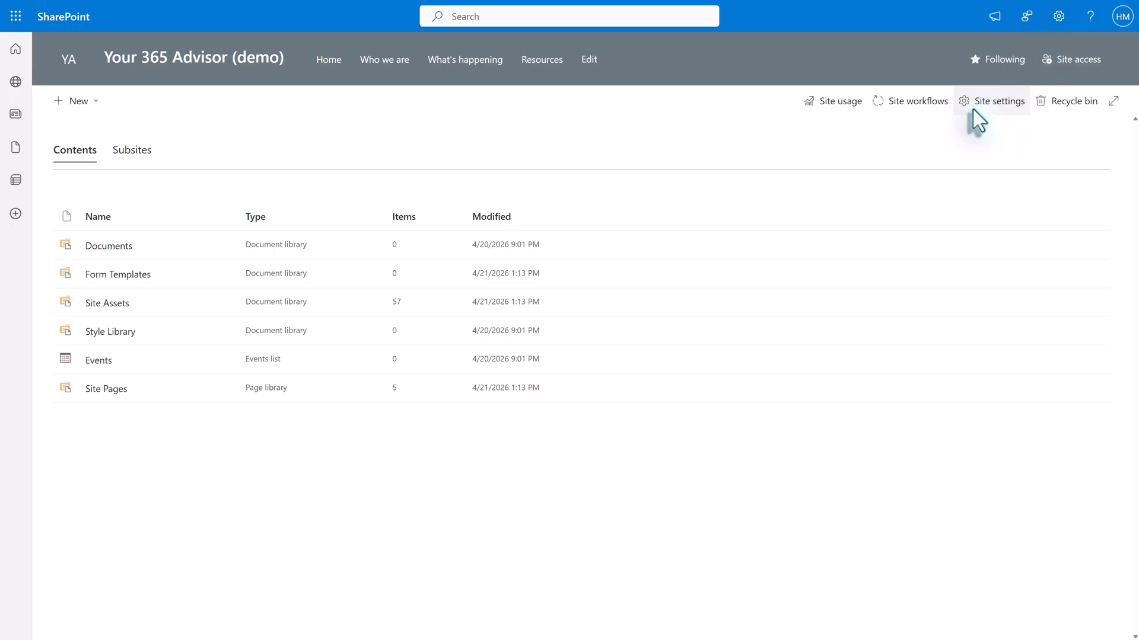